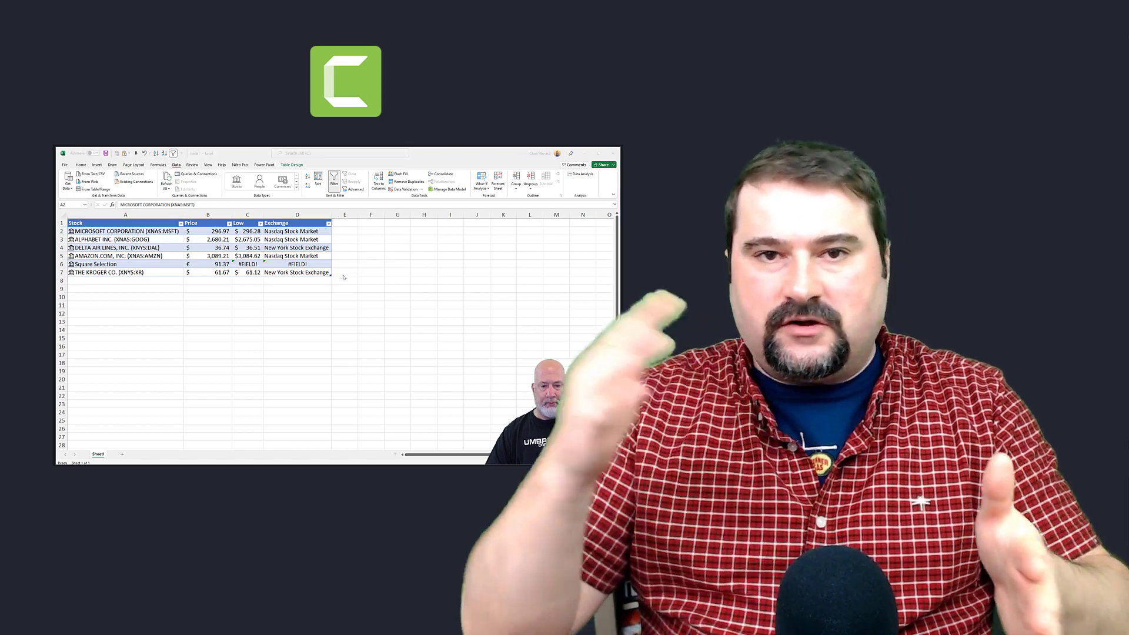
Step: Switch from the Excel spreadsheet back to the Camtasia project with the screen and webcam tracks
key(alt+Tab)
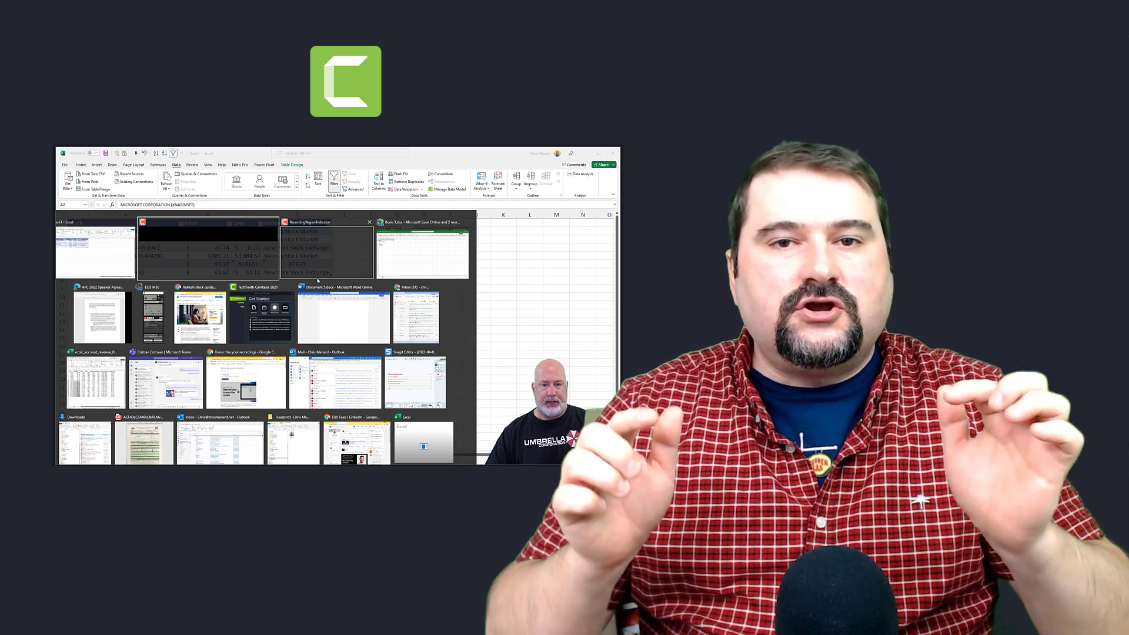
key(Return)
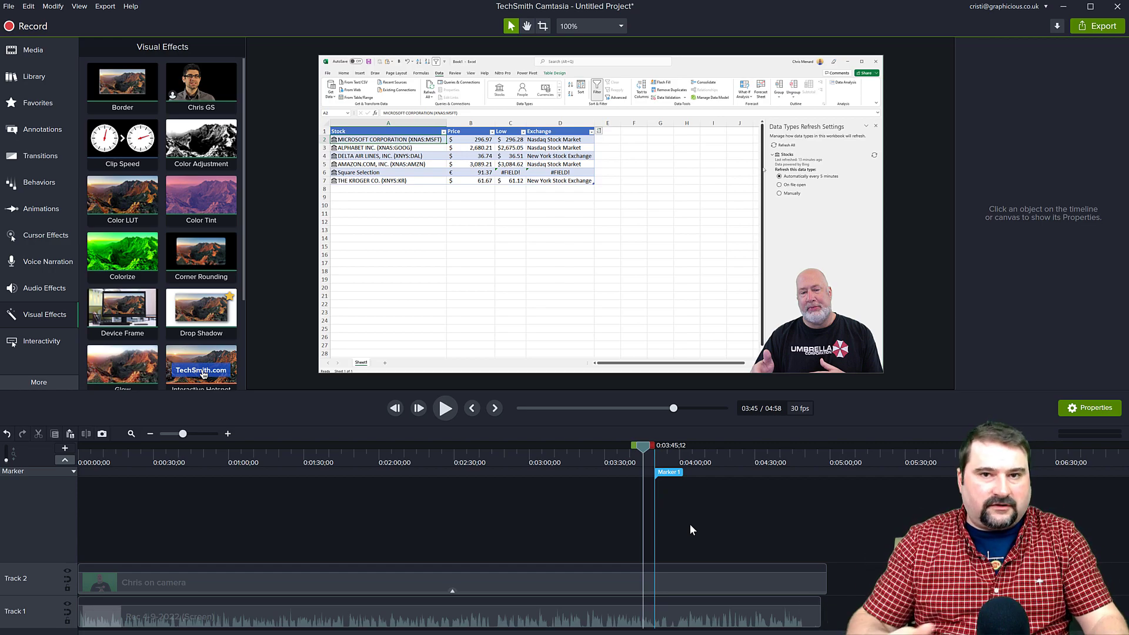
Step: Zoom the timeline and play from about 3:47 to find the app switch at 3:53;16
scroll(697, 527, up, 3)
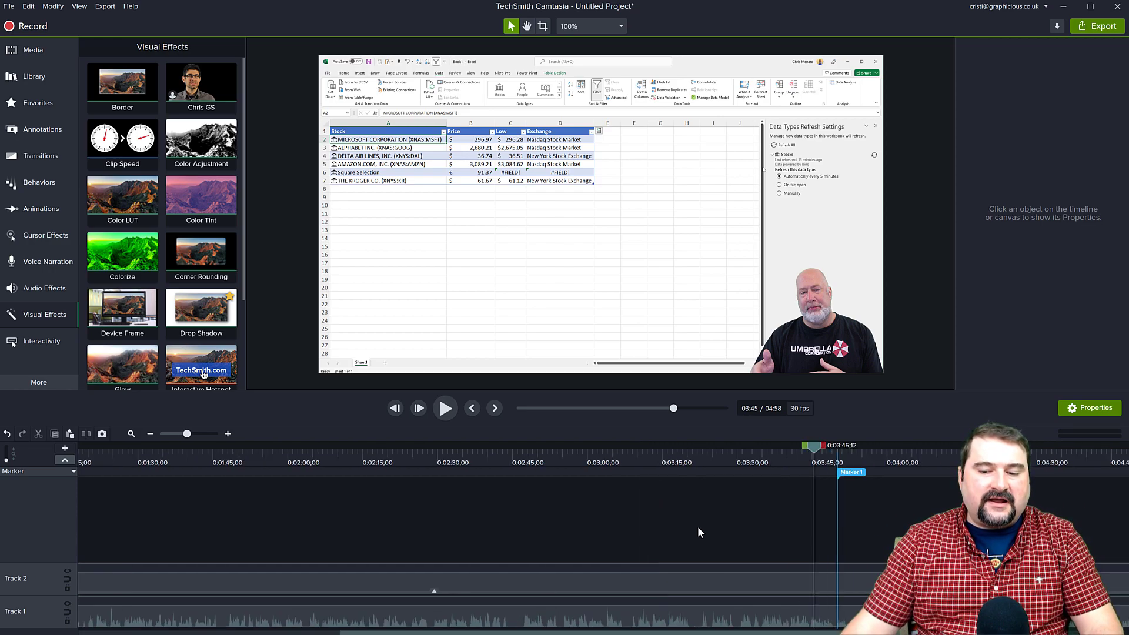
scroll(544, 525, up, 2)
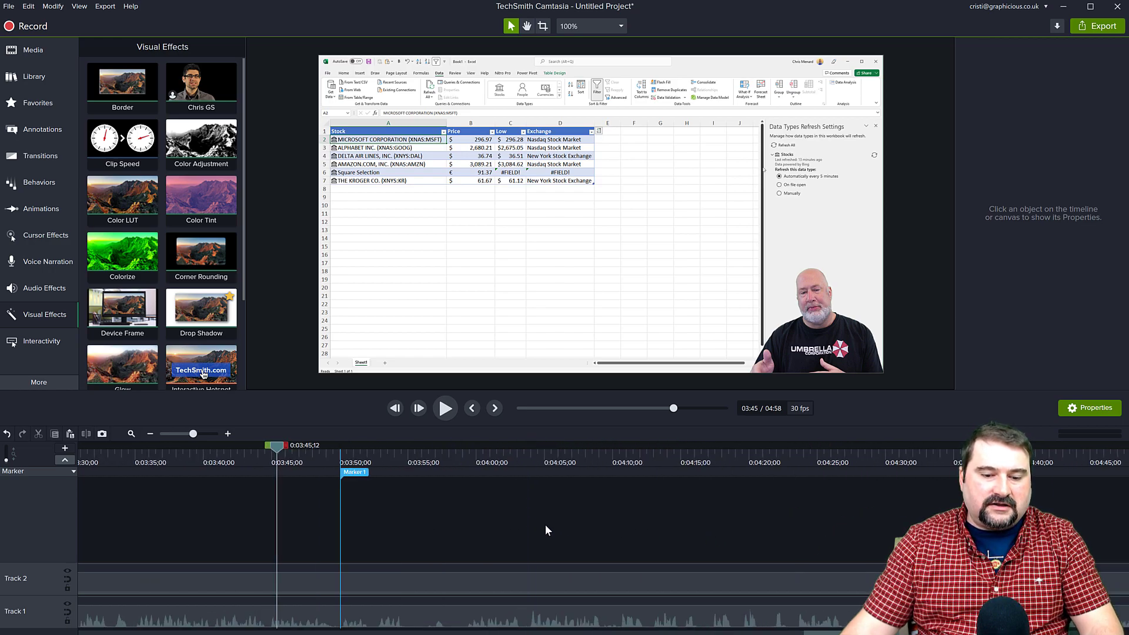
drag(276, 451, 341, 452)
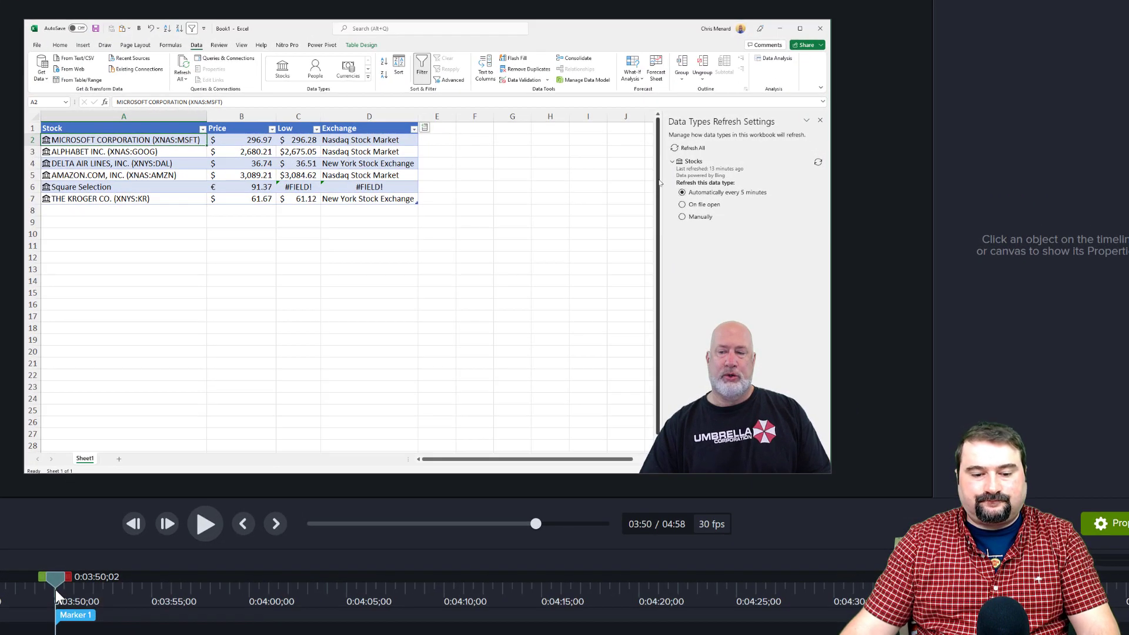
key(space)
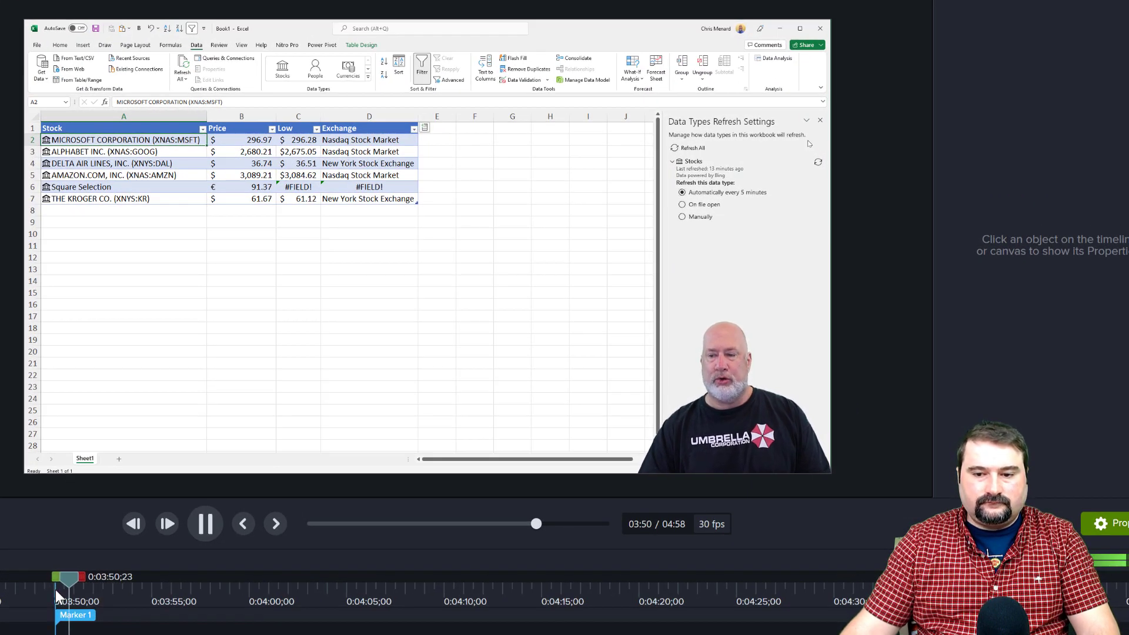
key(space)
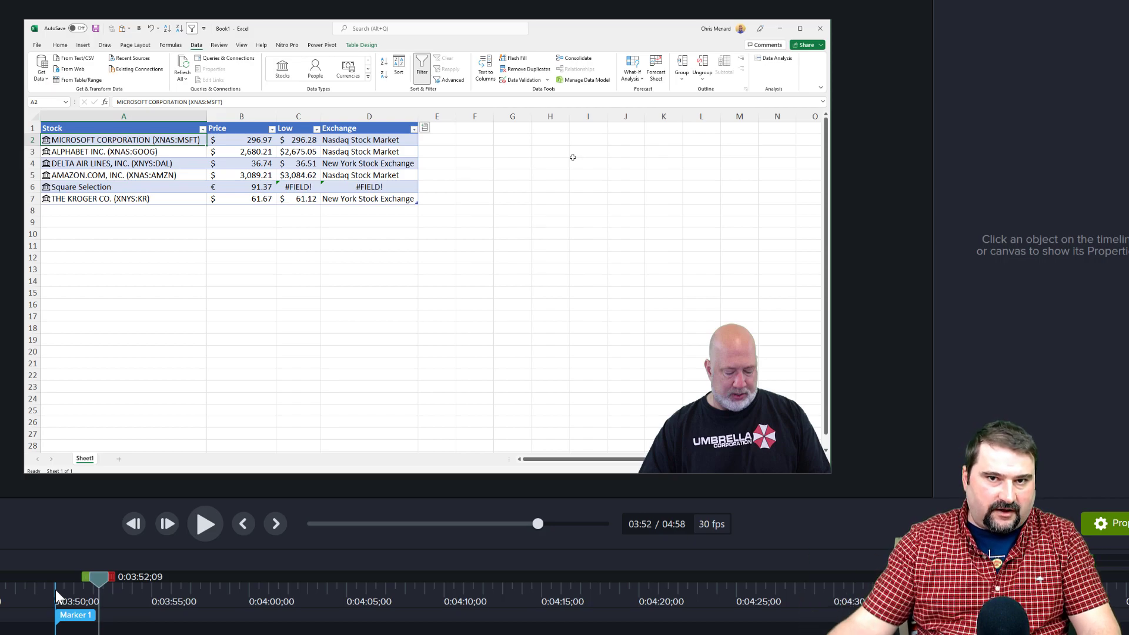
key(space)
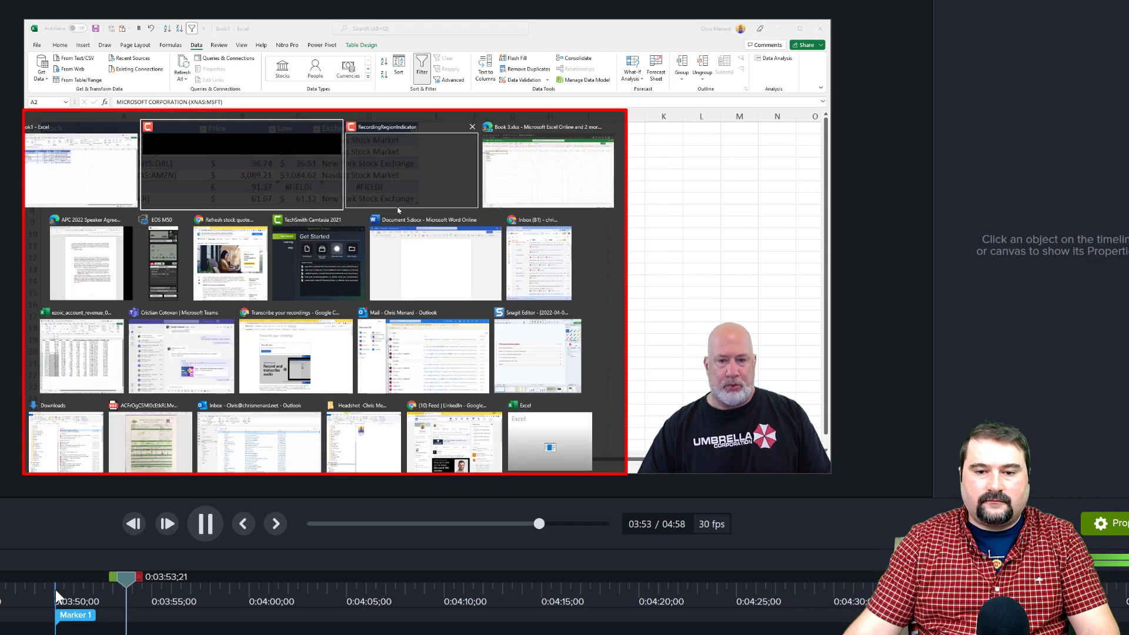
key(space)
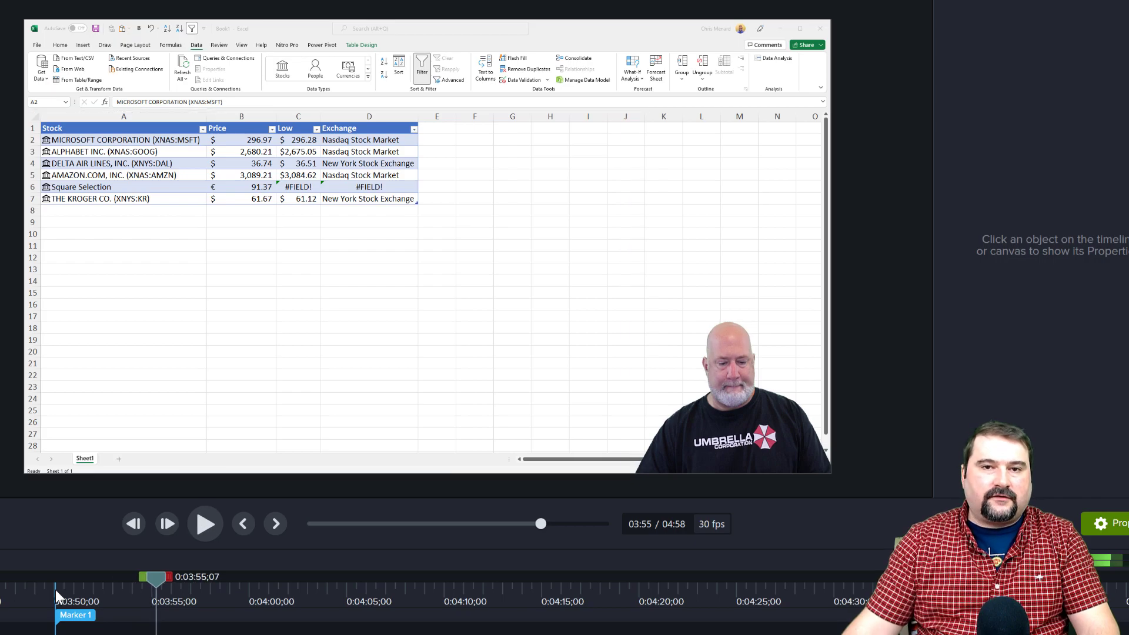
key(space)
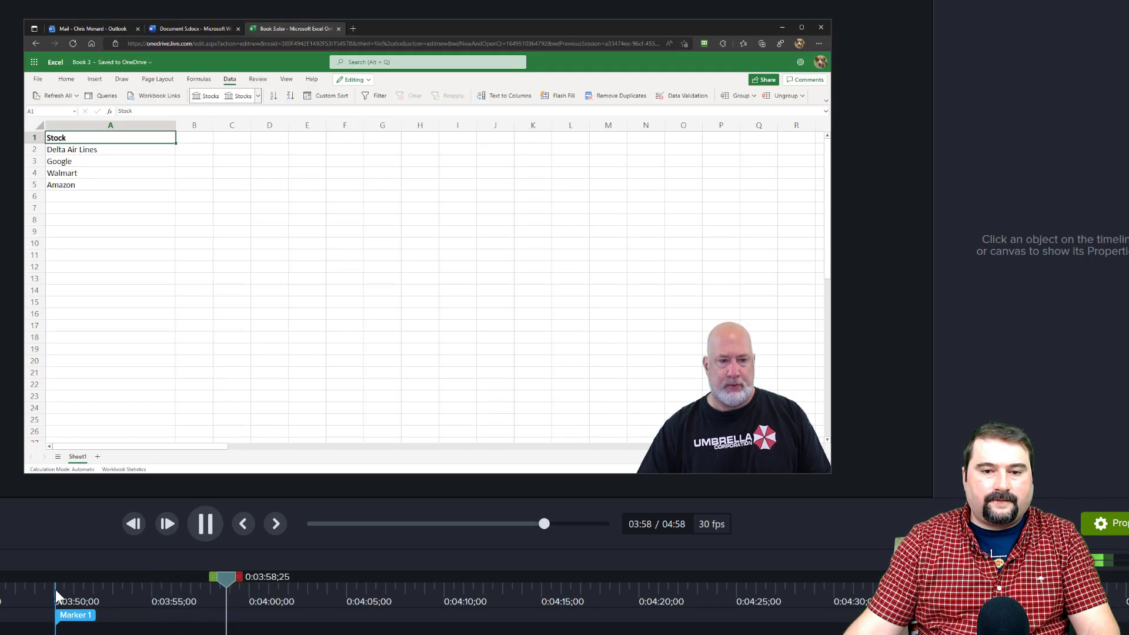
key(space)
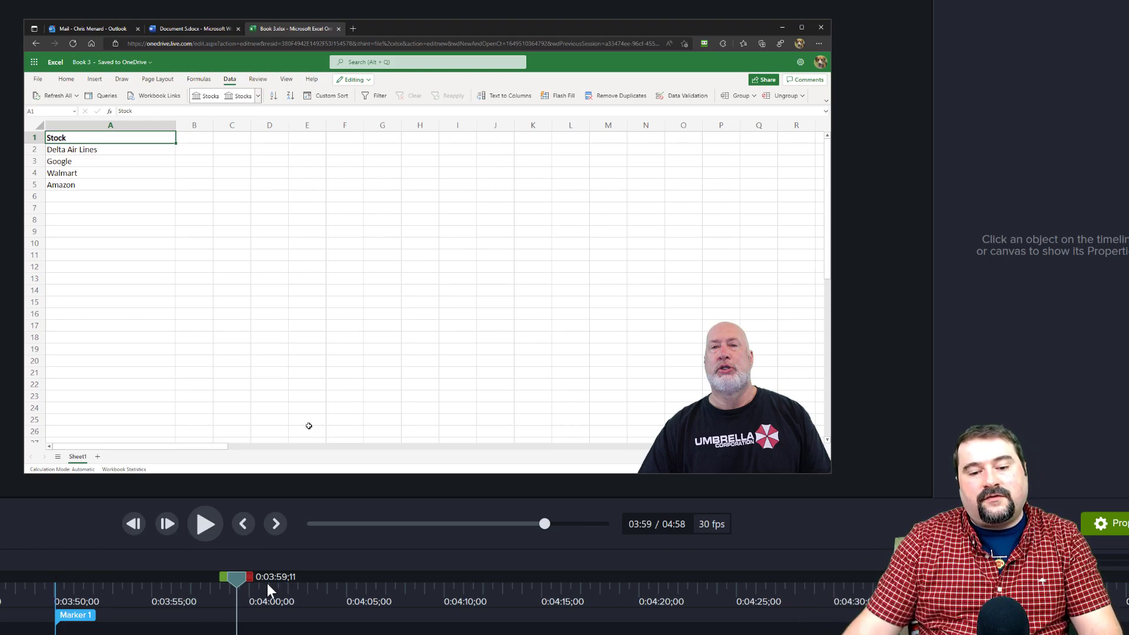
drag(238, 577, 124, 615)
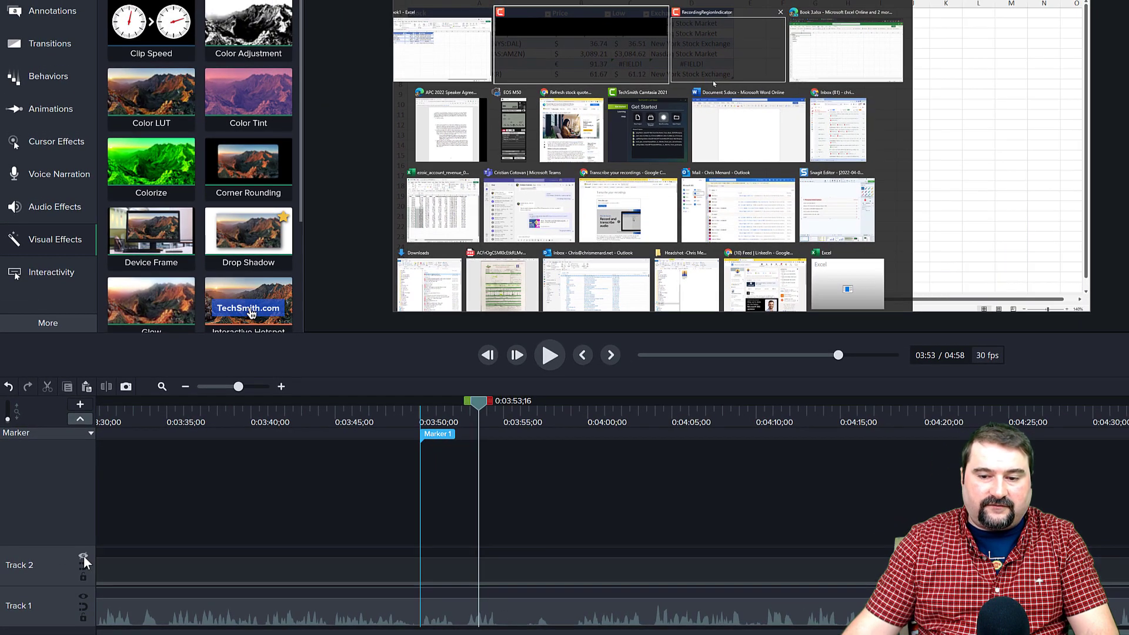
Step: Identify the webcam track by toggling its visibility and name it Chris
click(83, 557)
click(83, 556)
click(83, 556)
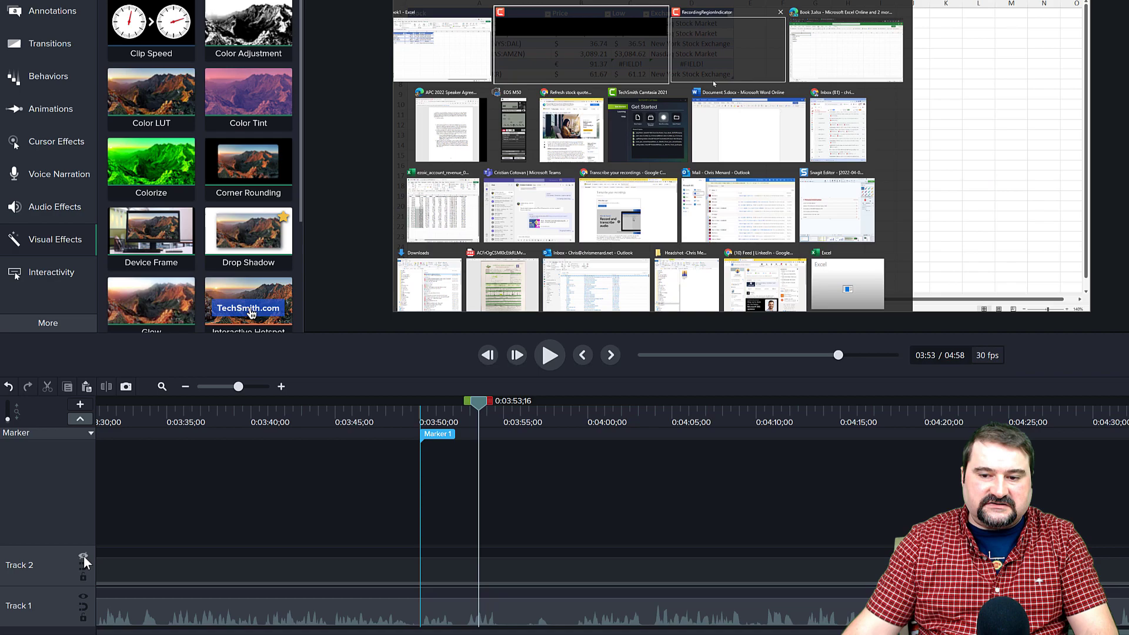
click(83, 556)
click(83, 556)
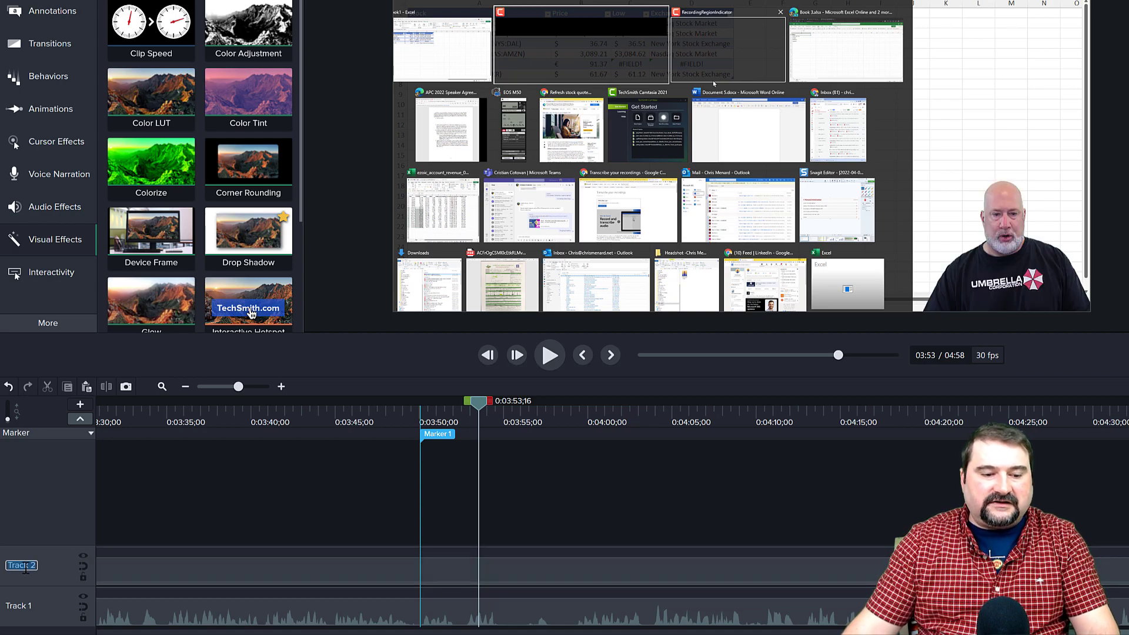
text(Chris)
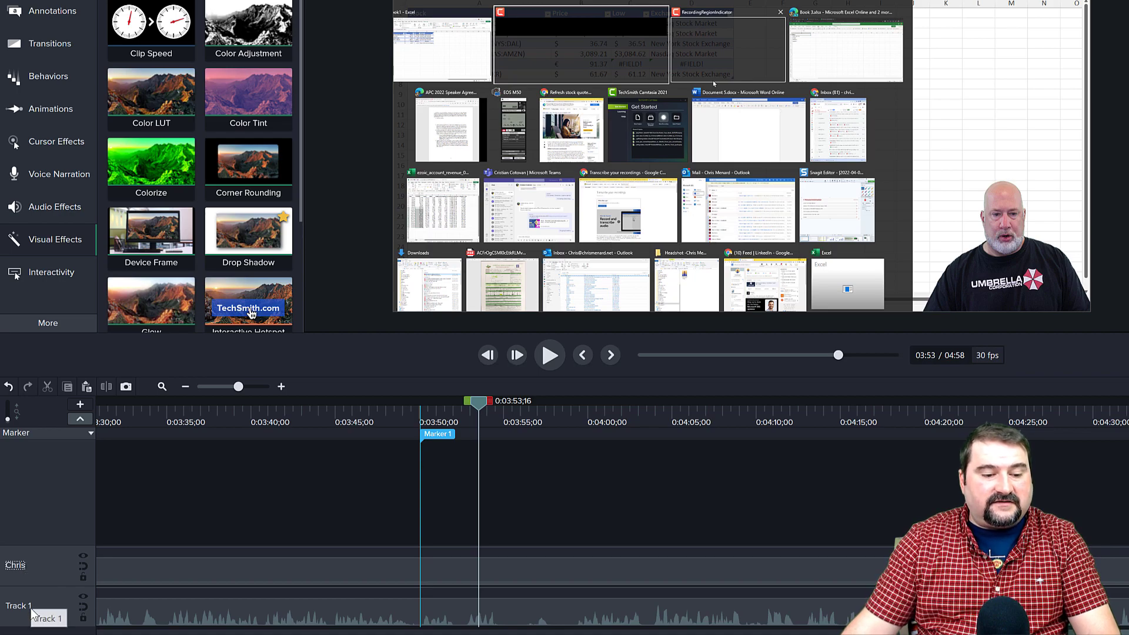
Step: Identify the screen recording track by toggling its visibility and rename Track 1 to Screen
click(86, 597)
click(86, 597)
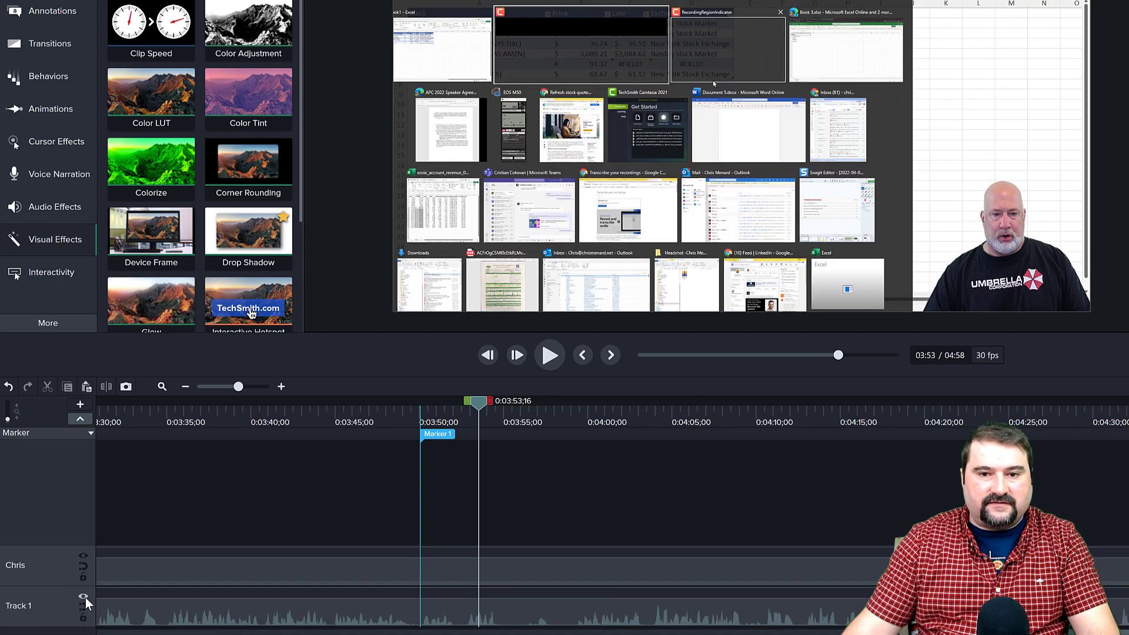
click(86, 598)
click(85, 597)
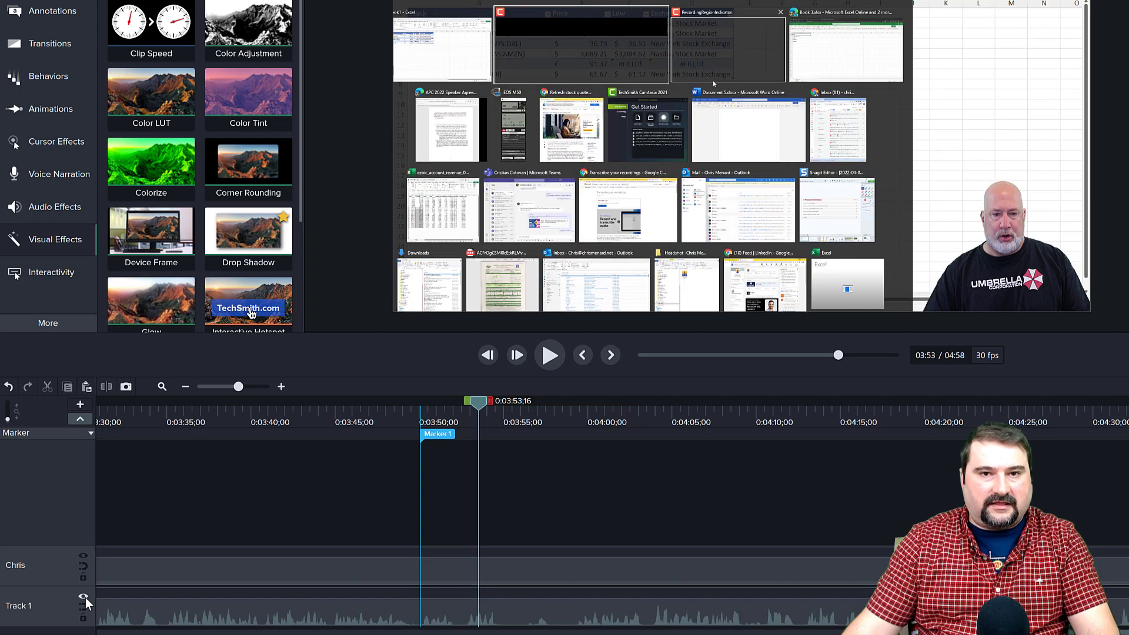
double_click(22, 605)
text(Screen)
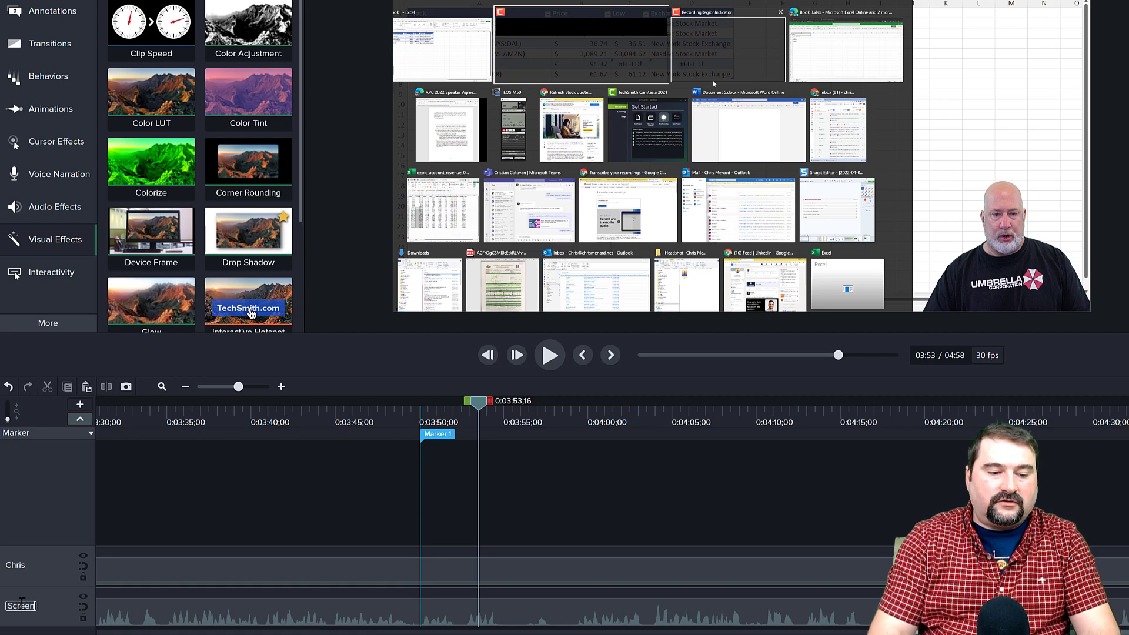
key(Return)
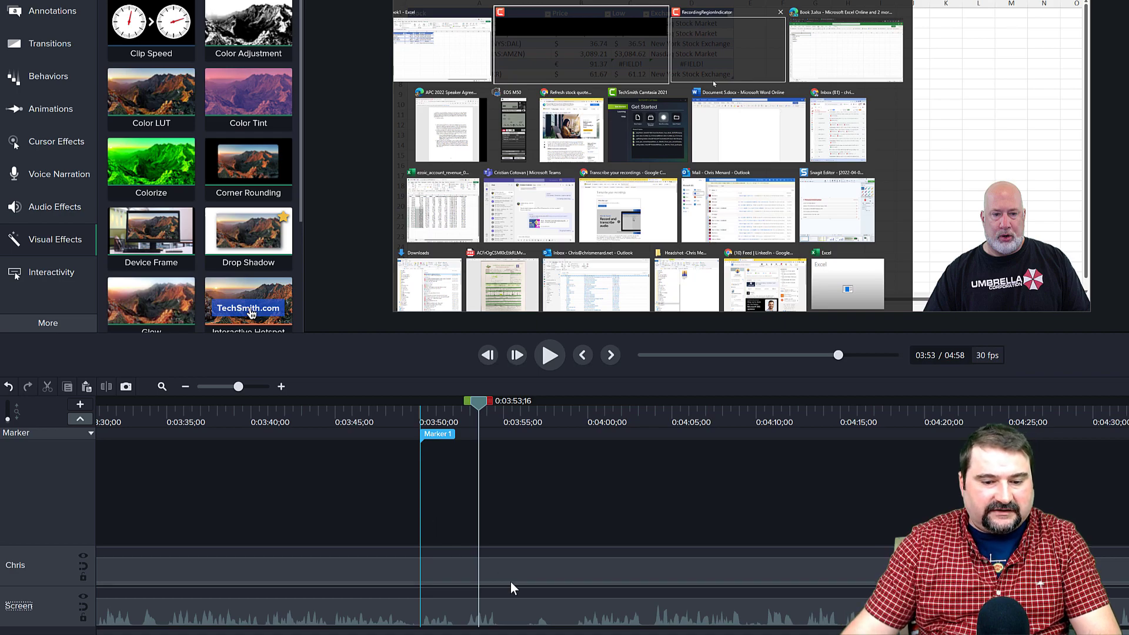
Step: Zoom the timeline and play the recording from 0:03:50;07 through the app switch
scroll(476, 616, up, 3)
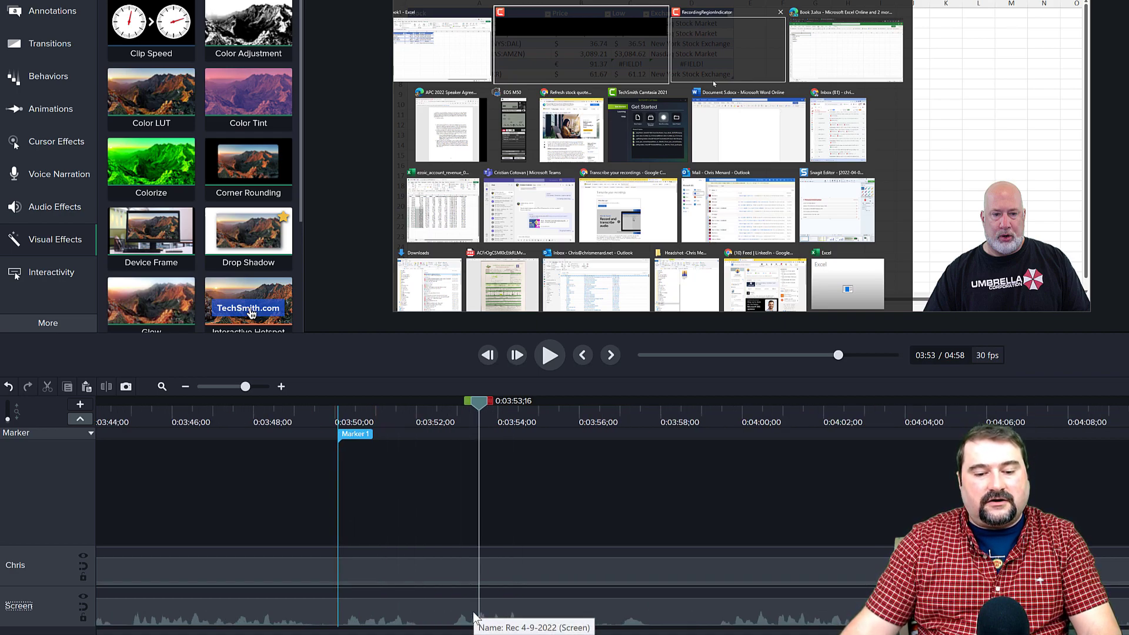
scroll(477, 617, left, 5)
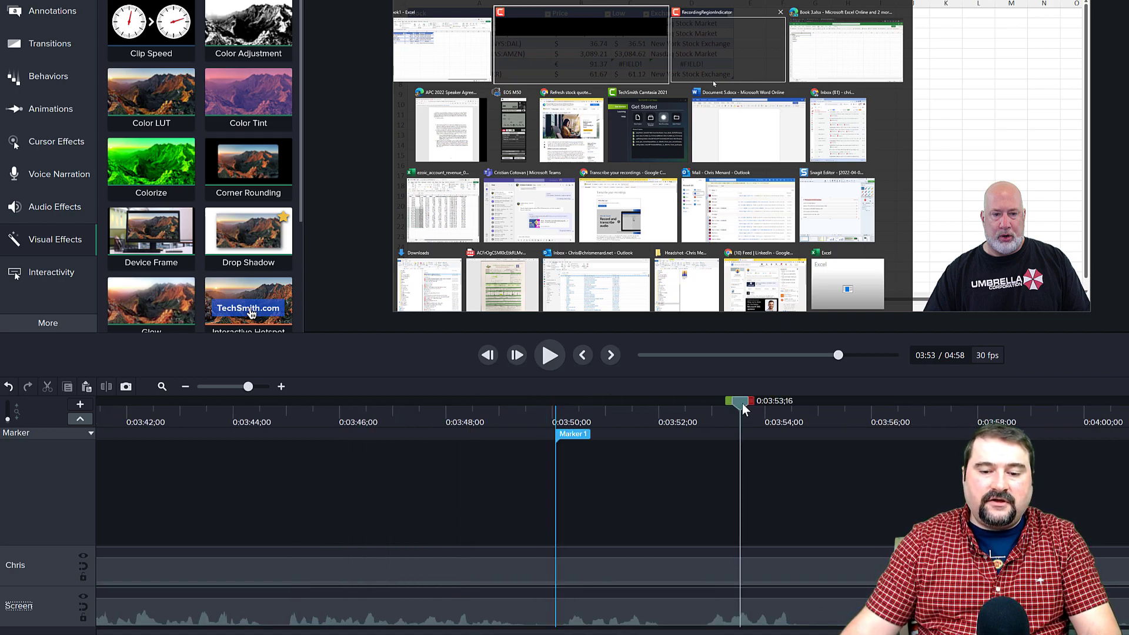
drag(740, 402, 680, 411)
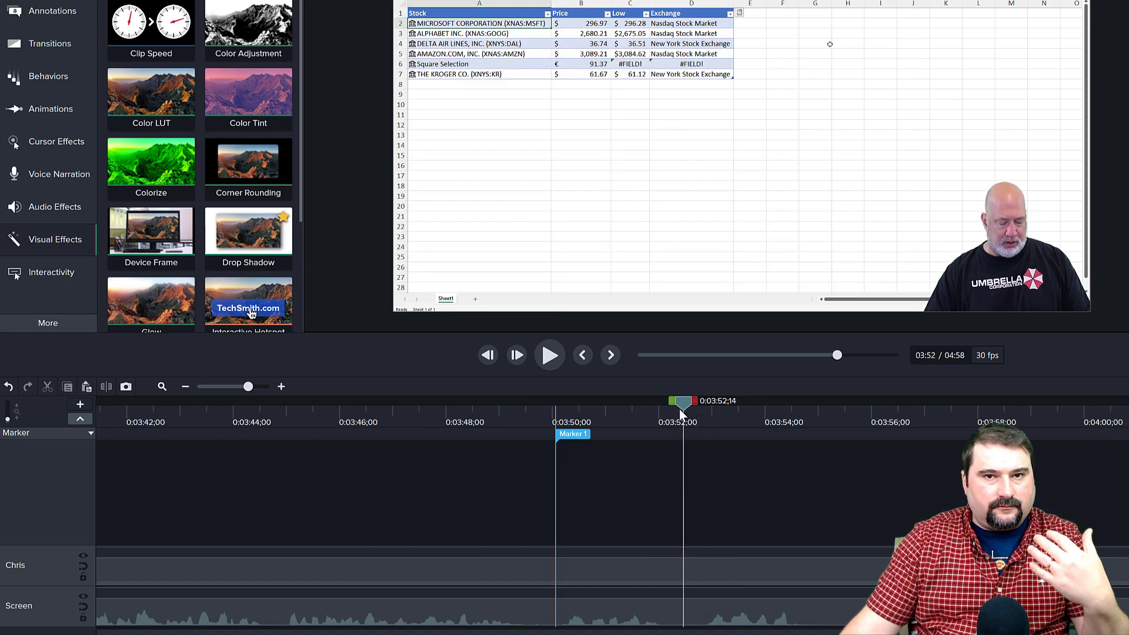
drag(679, 410, 686, 434)
key(space)
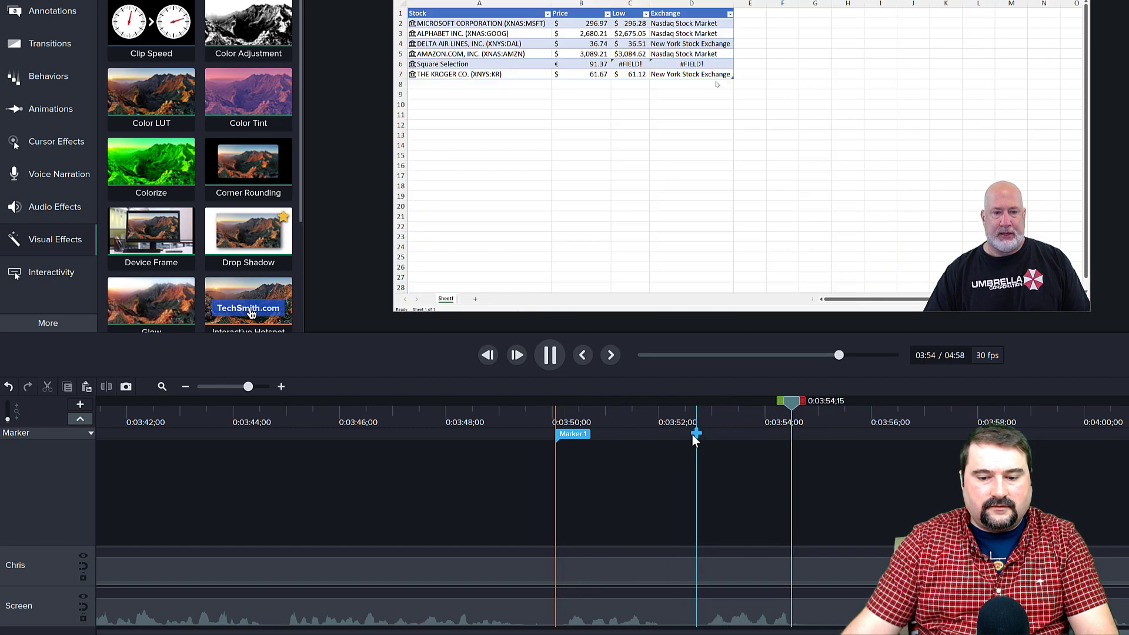
key(space)
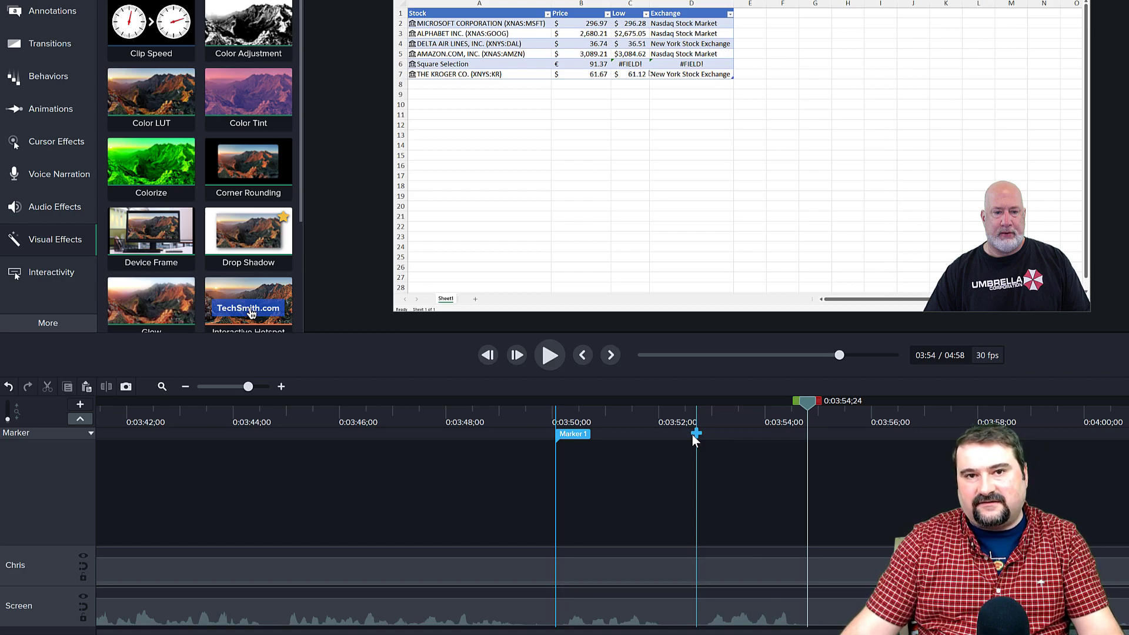
Step: Select the Screen clip and park the playhead at 0:03:52;27, just before the switch
drag(801, 401, 726, 416)
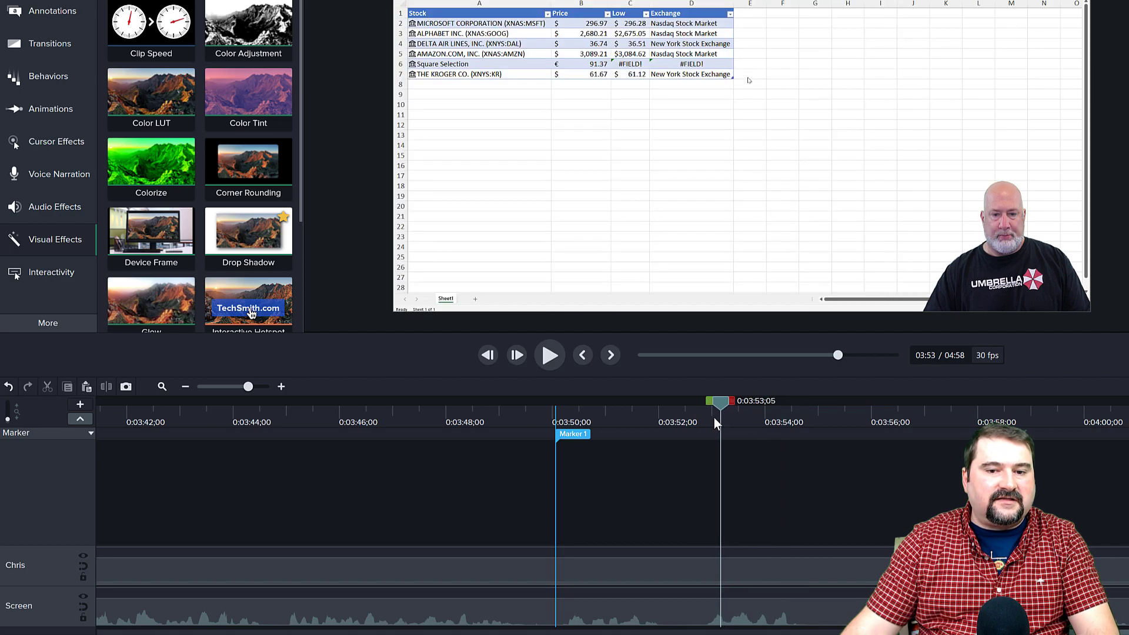
mouse_move(714, 417)
mouse_down()
mouse_move(725, 420)
mouse_move(704, 424)
mouse_up()
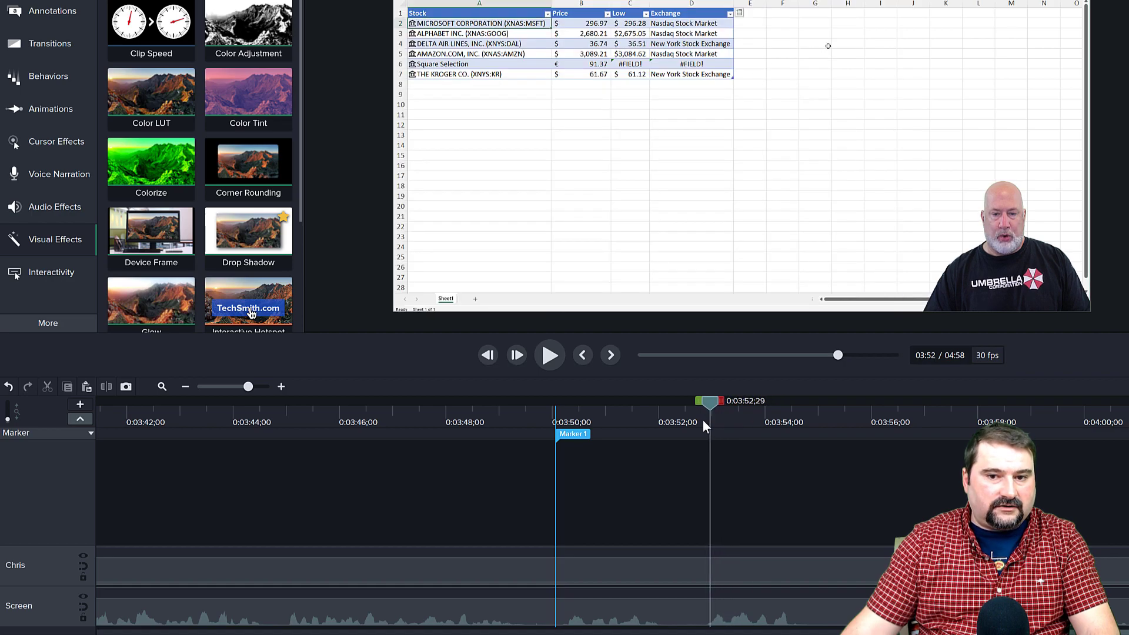
click(695, 615)
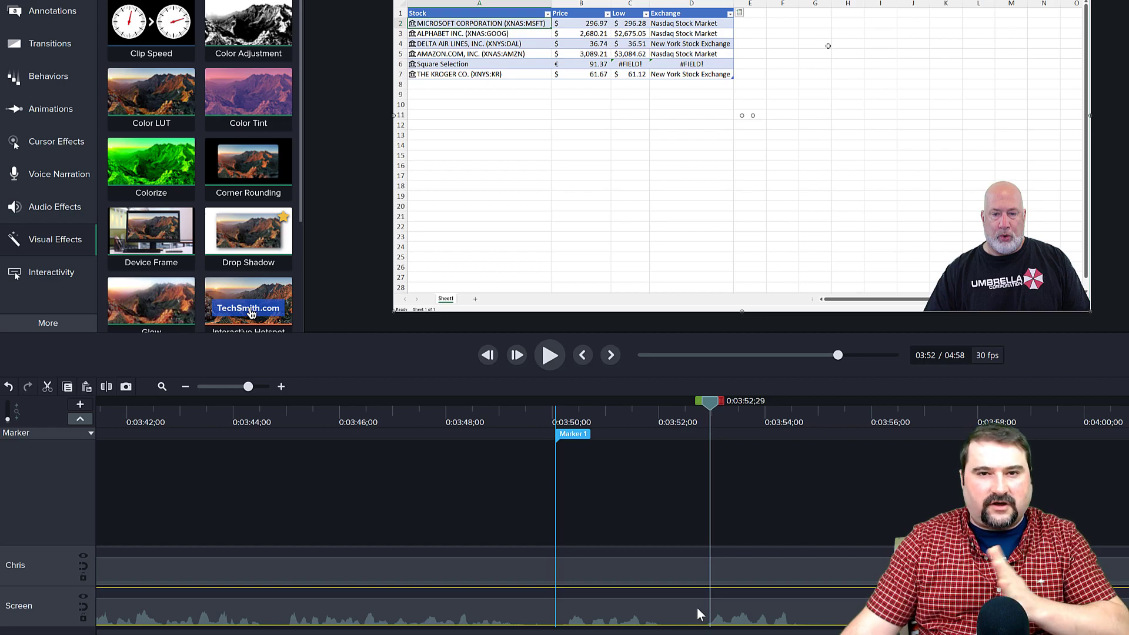
scroll(712, 613, up, 2)
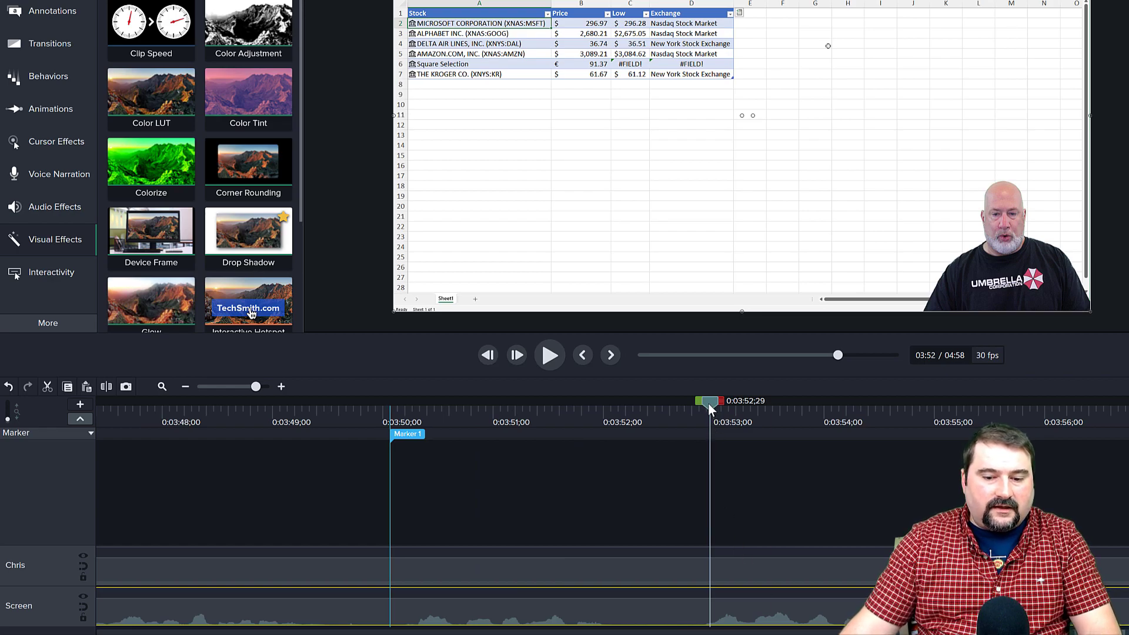
drag(708, 404, 700, 403)
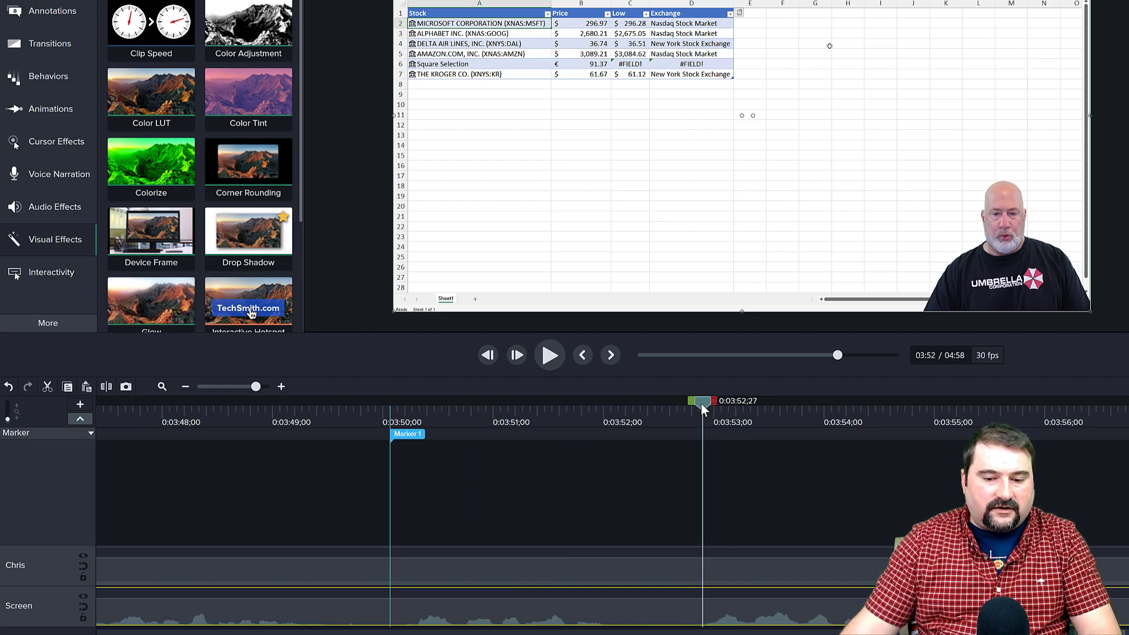
Step: Separate the Screen clip's audio from its video and move the audio track below Screen
right_click(167, 608)
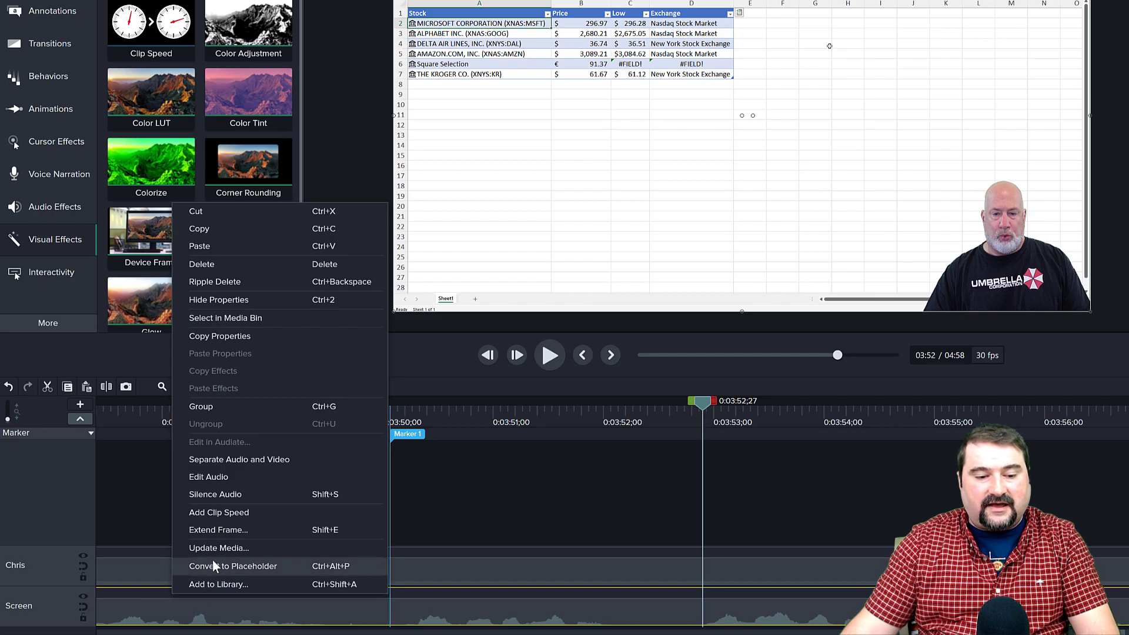
click(226, 461)
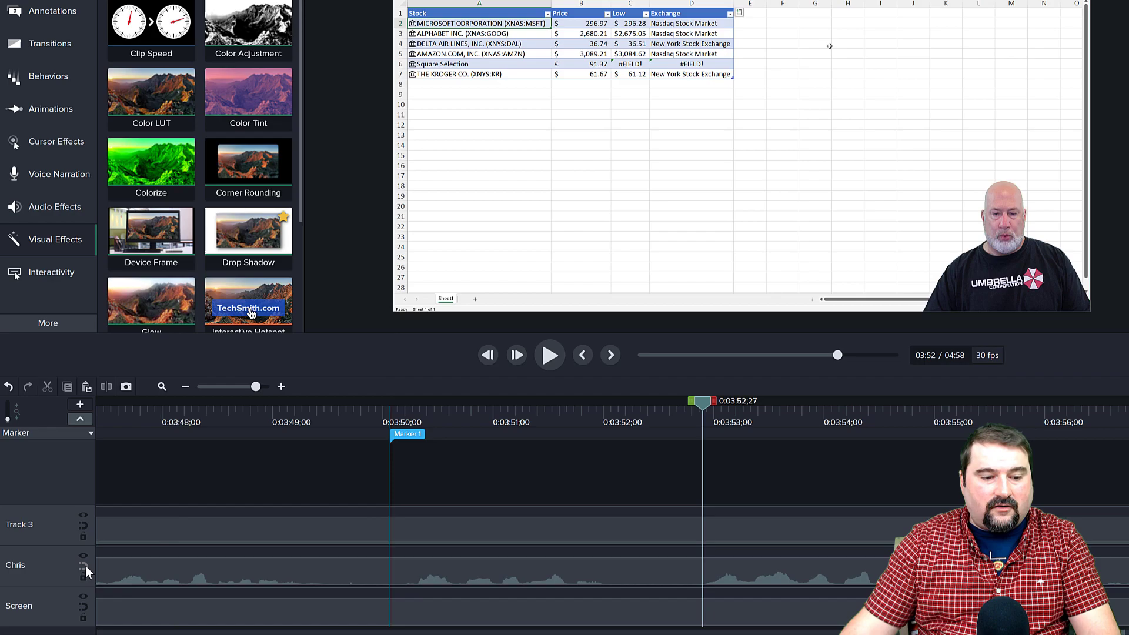
drag(58, 572, 54, 621)
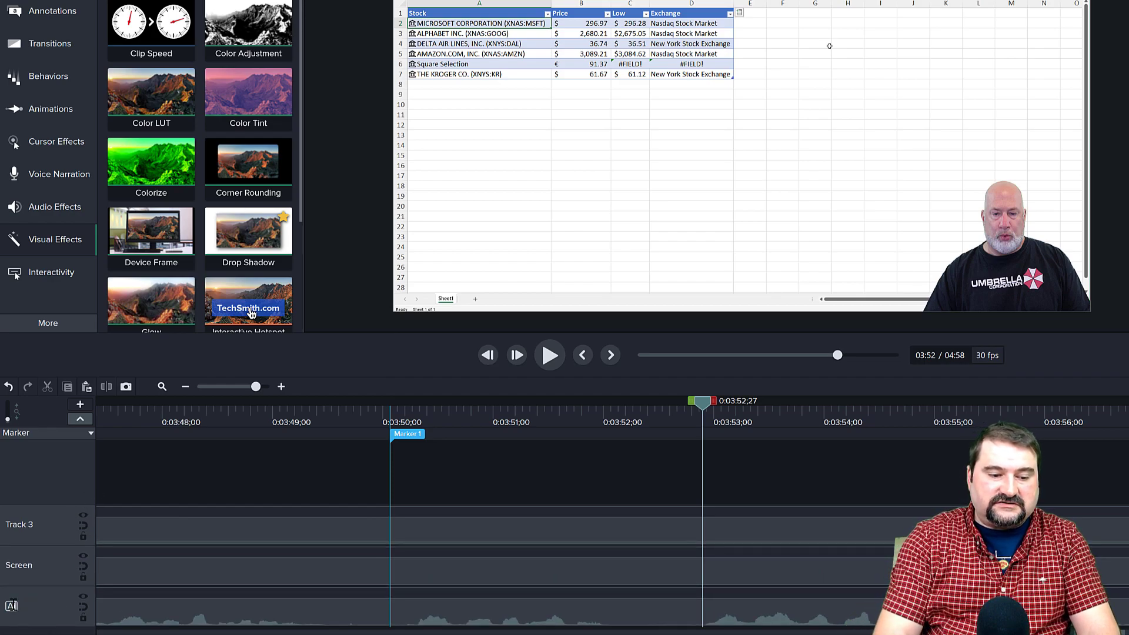
key(BackSpace)
key(BackSpace)
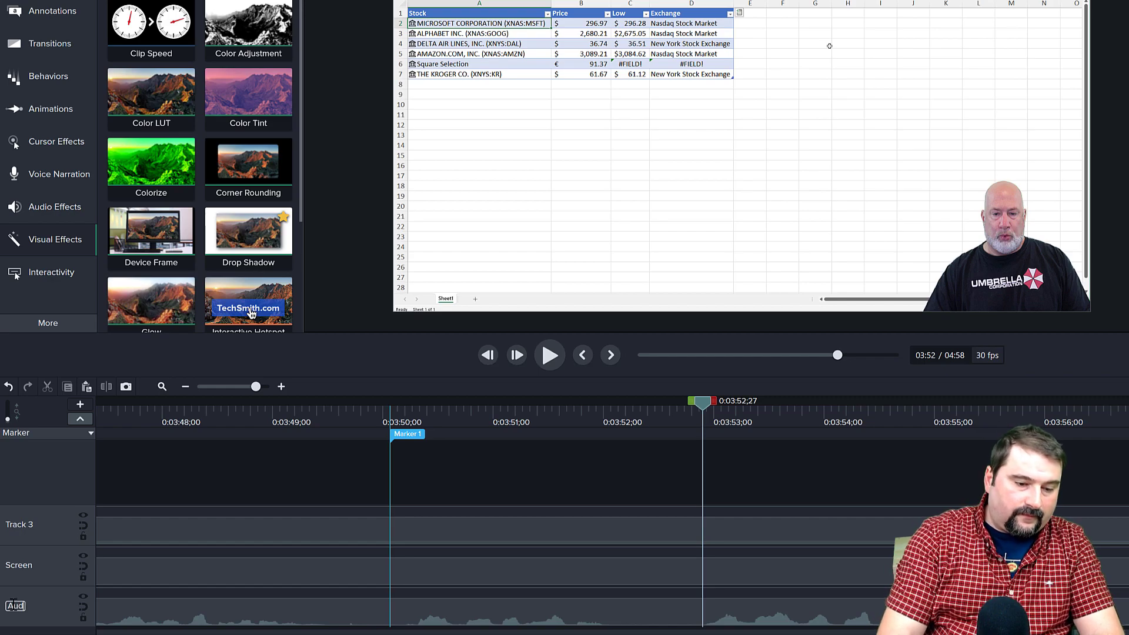
Step: Finish naming the bottom track Audio and rename Track 3 to Chris
text(io)
key(Return)
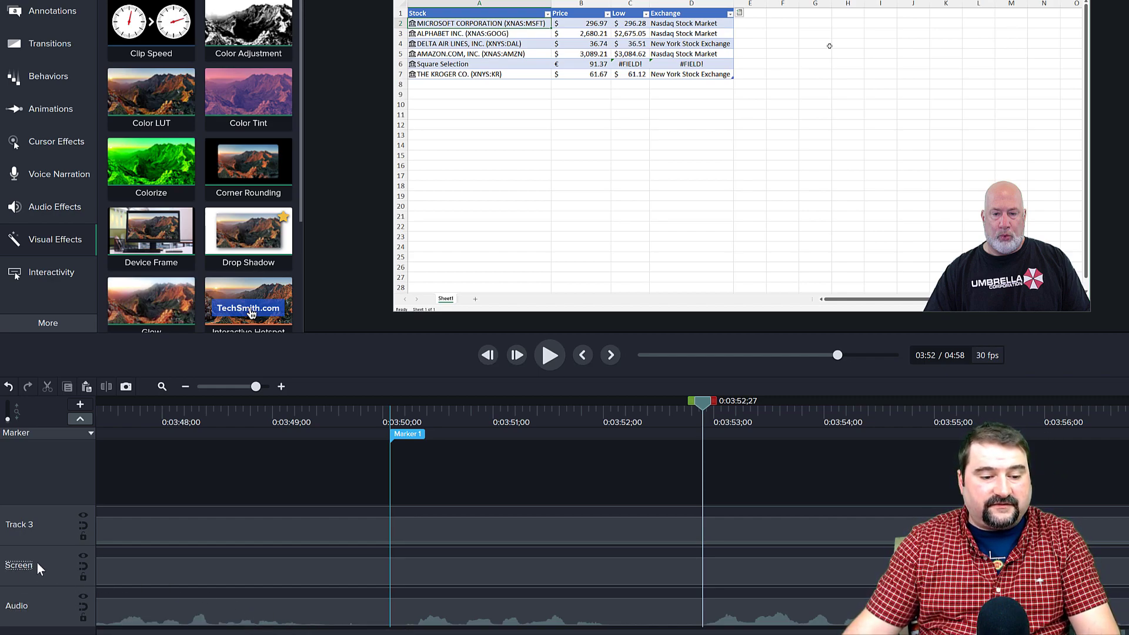
double_click(20, 525)
key(BackSpace)
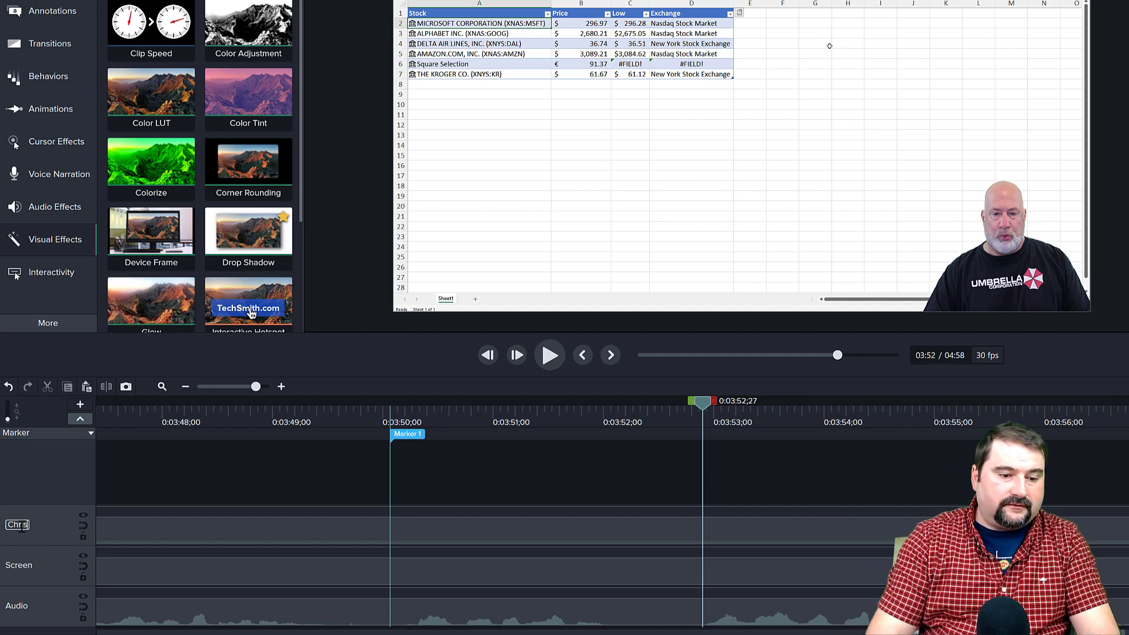
key(Return)
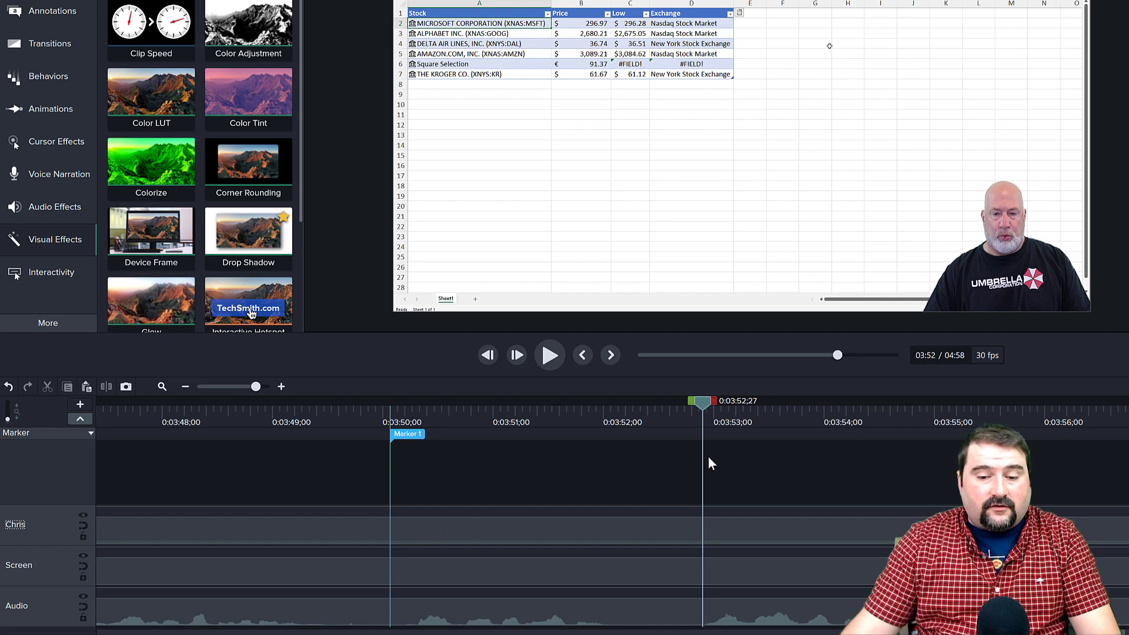
Step: Play around the app switch and move the playhead back to 0:03:52;22
drag(702, 404, 658, 407)
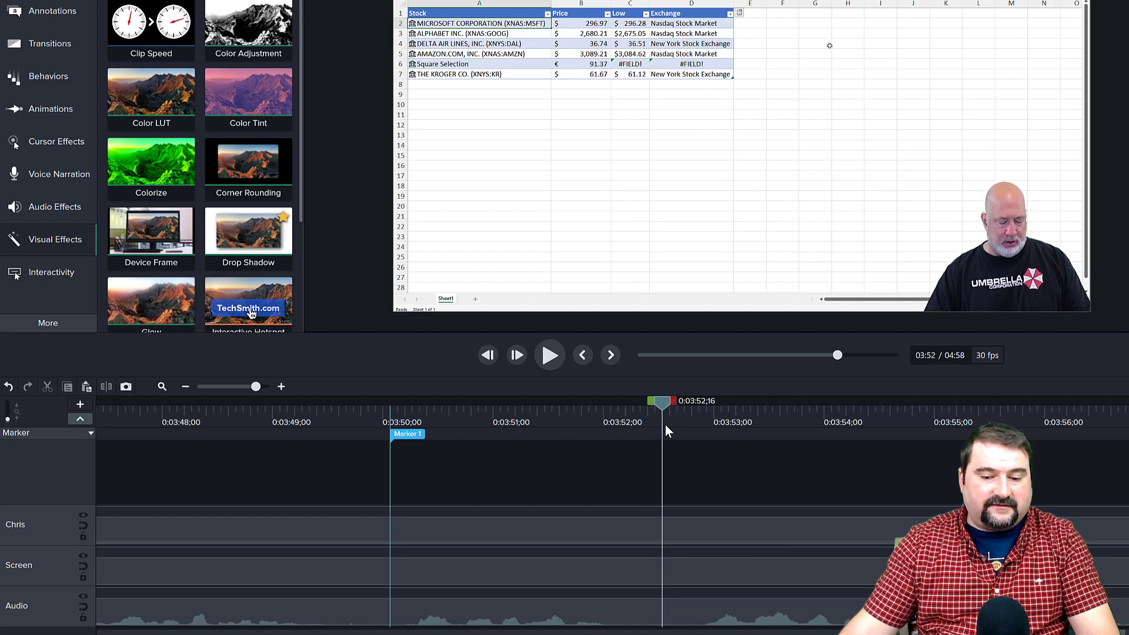
key(space)
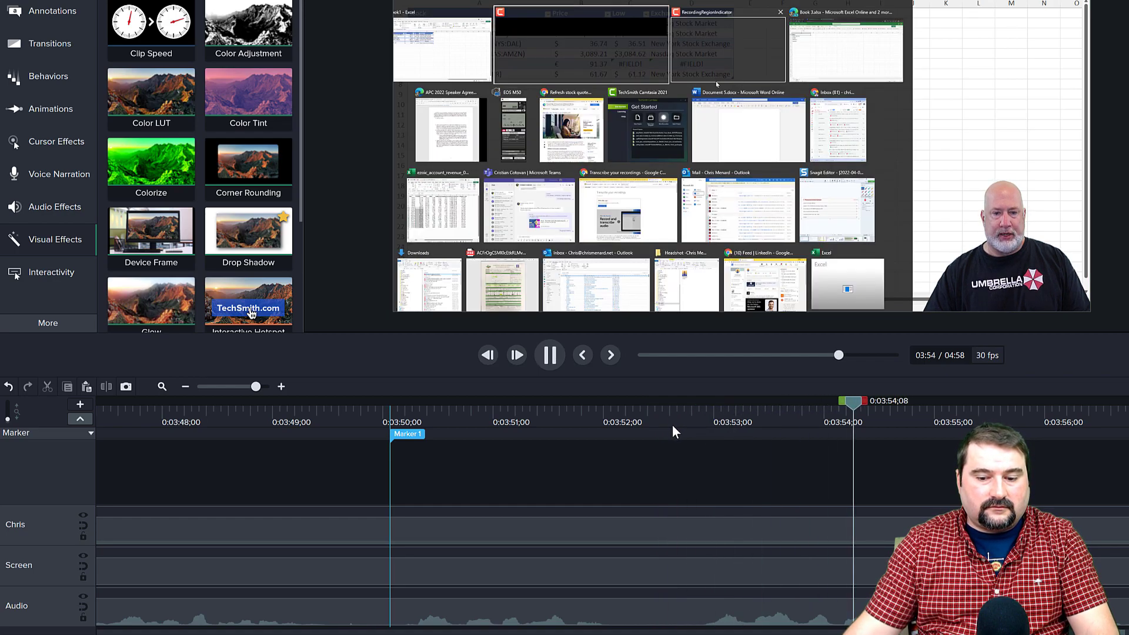
key(space)
drag(903, 419, 685, 436)
Step: Split the Screen clip at 0:03:52;22, then scrub forward to where Excel returns near 0:03:54;27
click(662, 575)
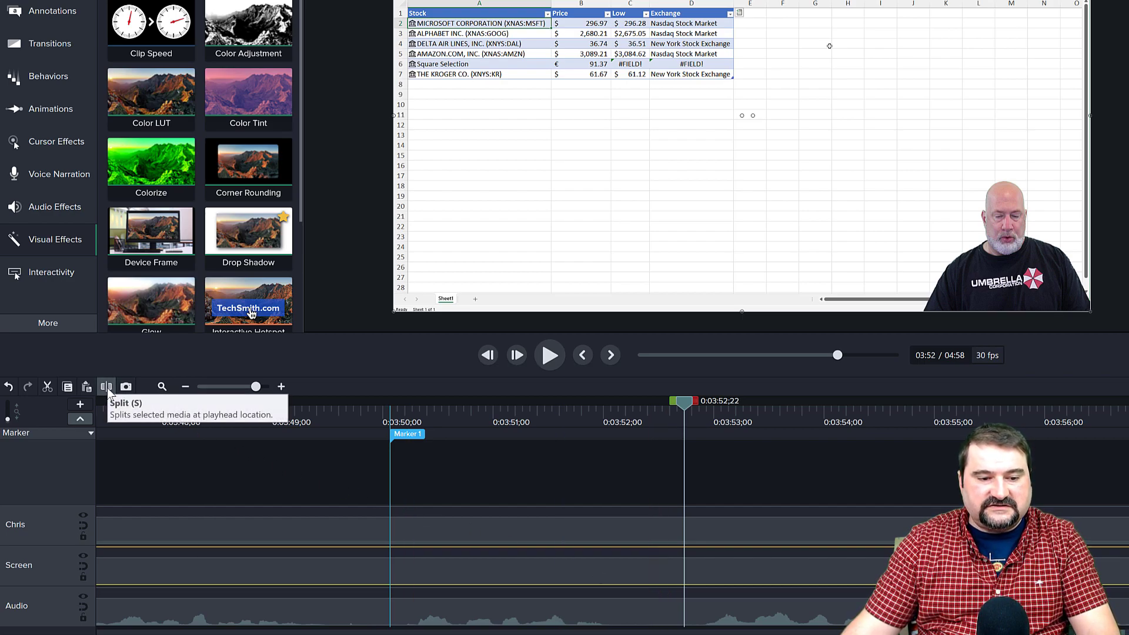
key(s)
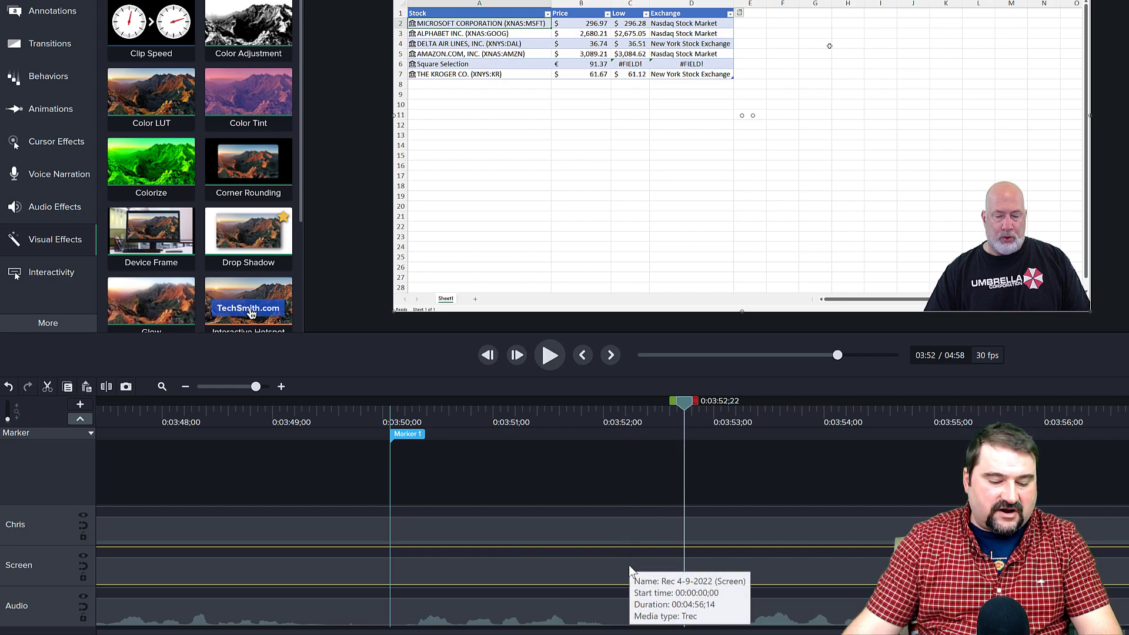
key(s)
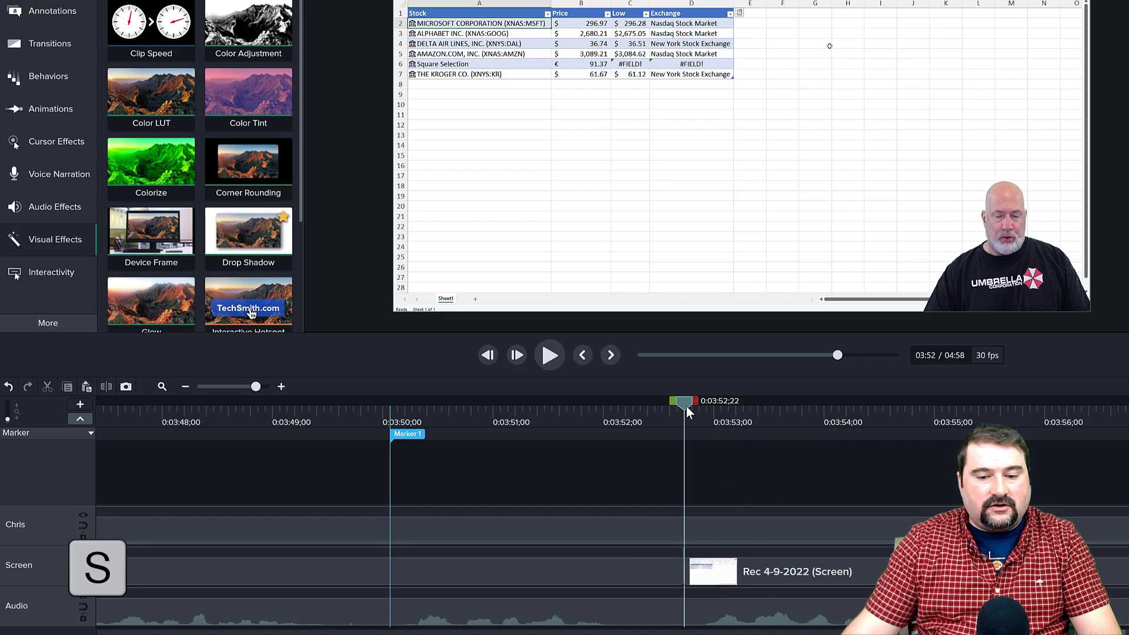
drag(686, 406, 812, 421)
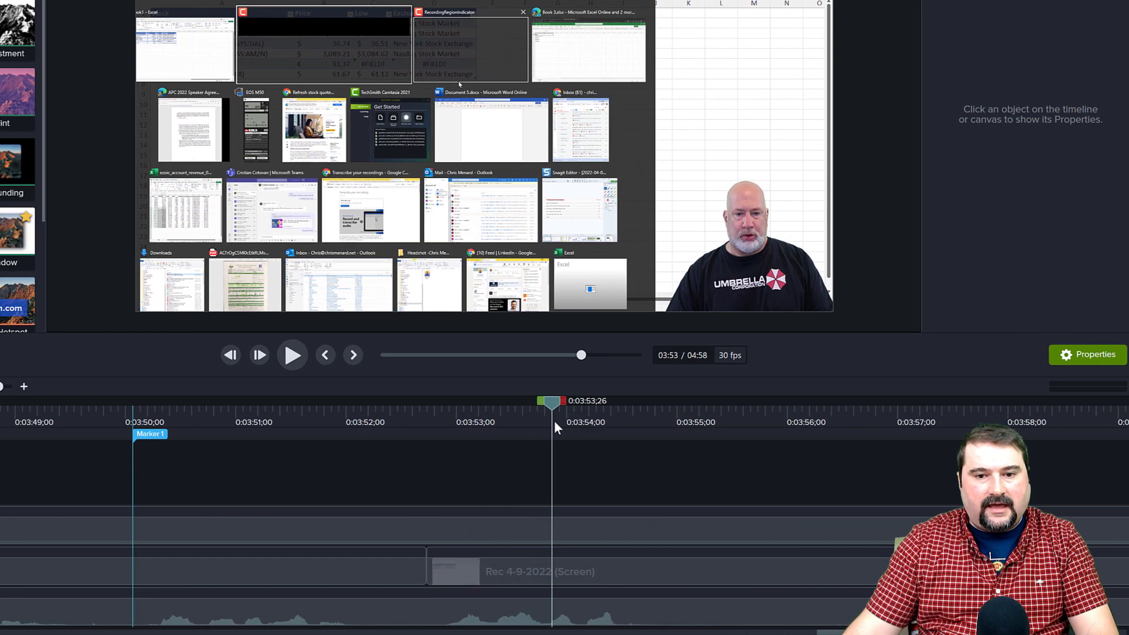
drag(554, 422, 667, 436)
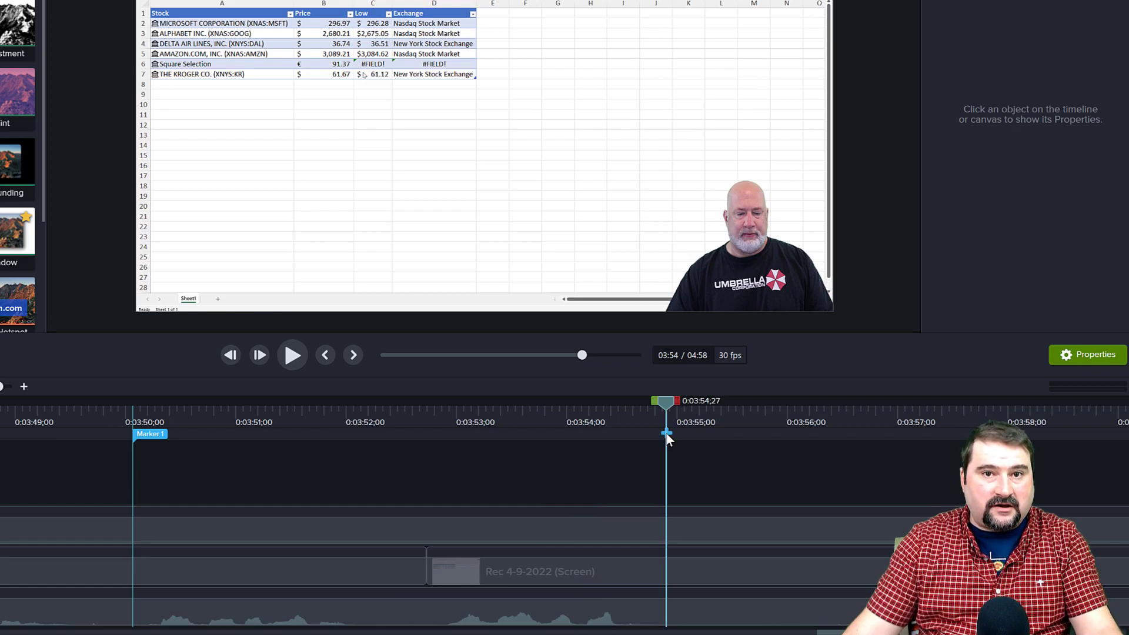
click(633, 571)
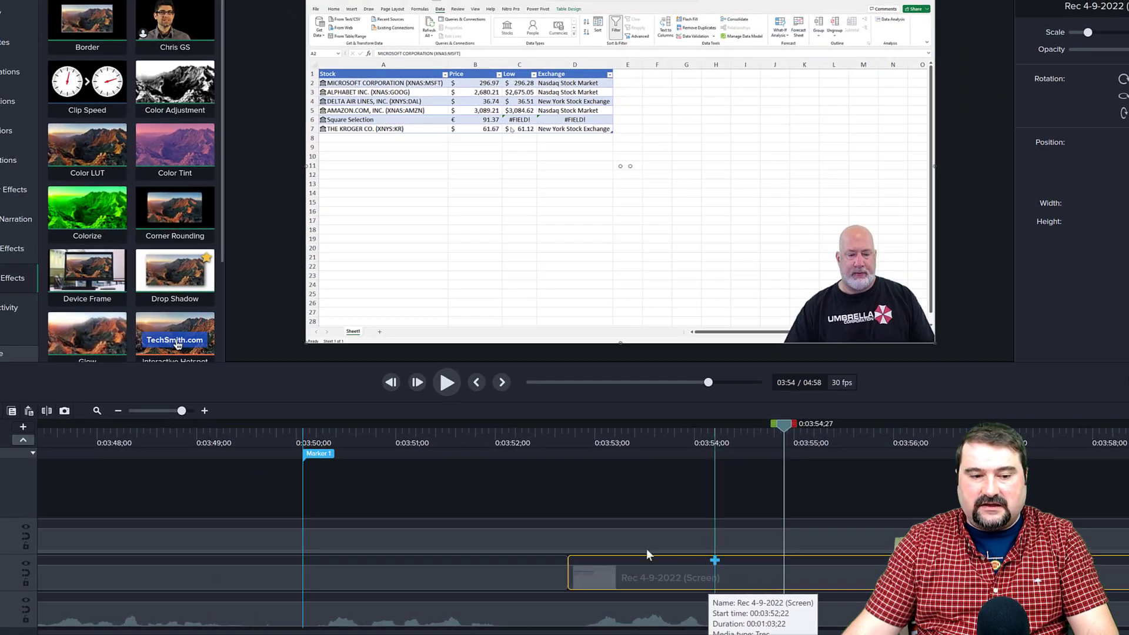
click(48, 411)
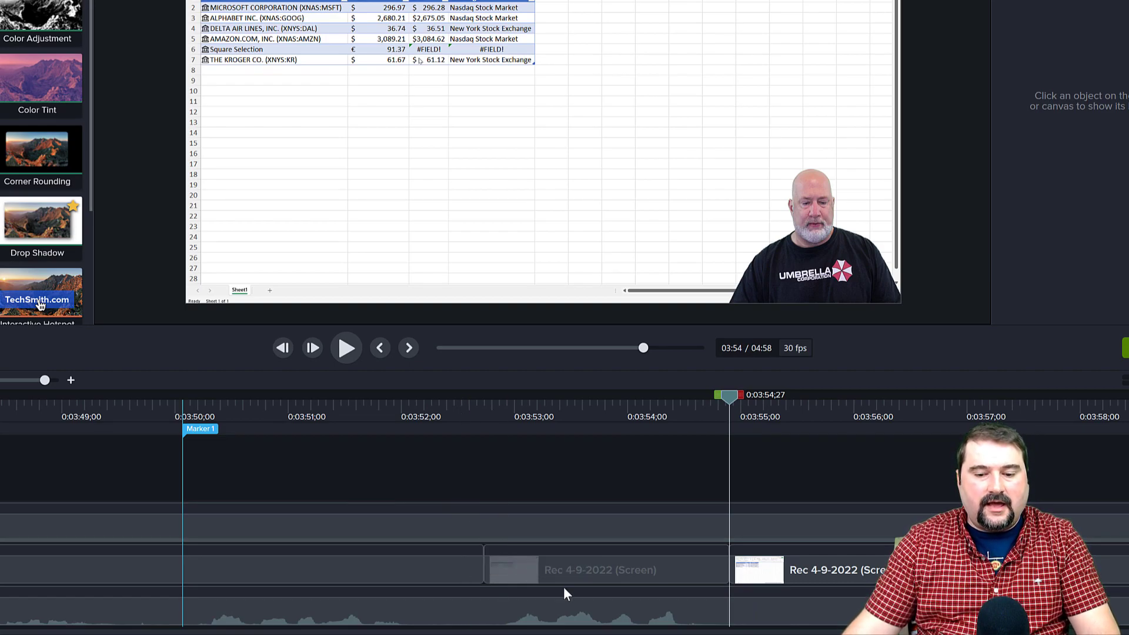
Step: Delete the app-switching section of the Screen clip and play back the resulting black gap
click(607, 568)
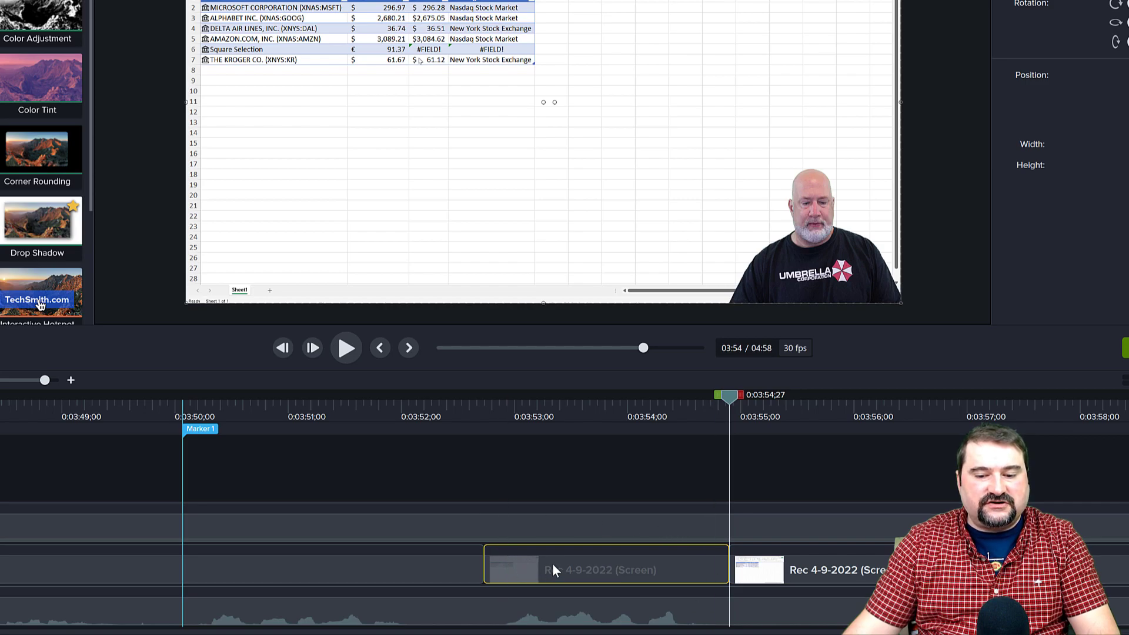
drag(721, 410, 602, 408)
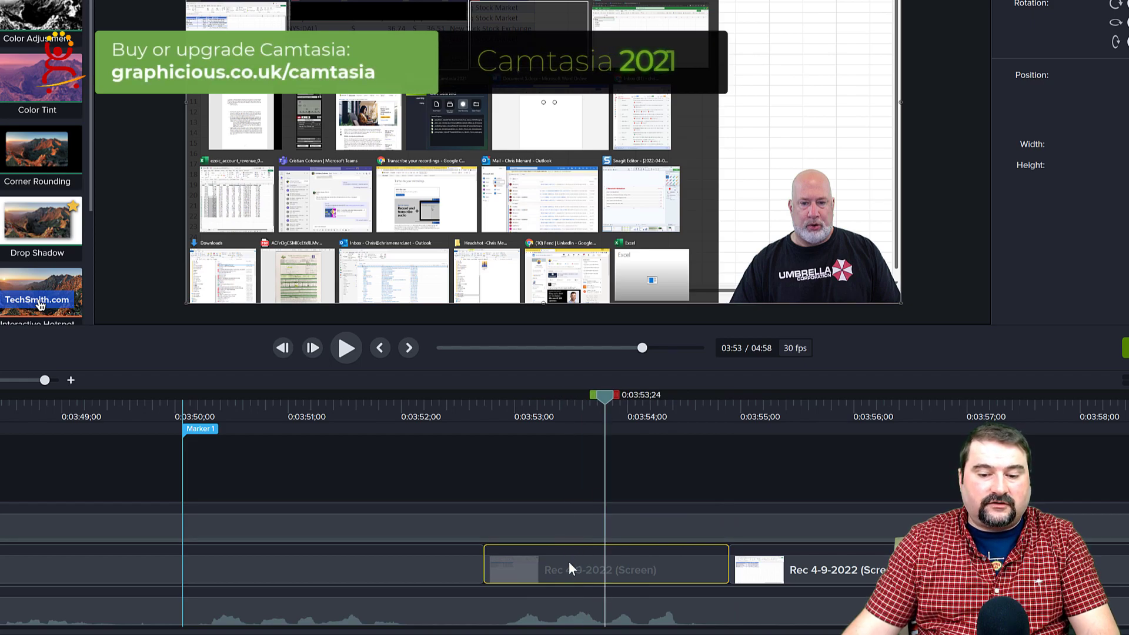
key(Delete)
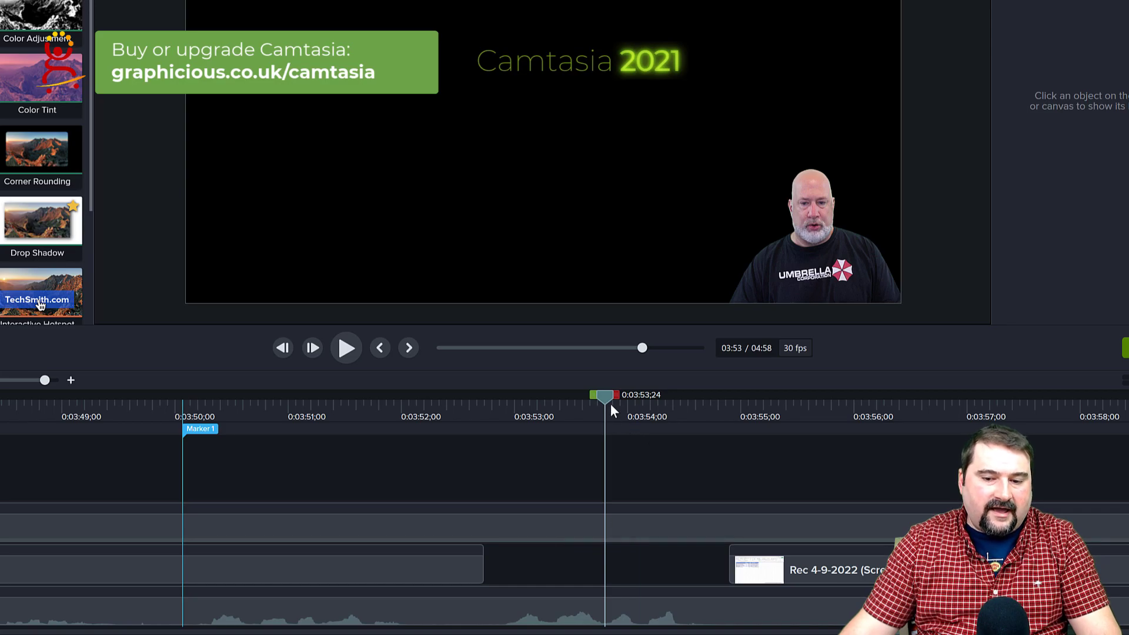
drag(610, 403, 438, 448)
key(space)
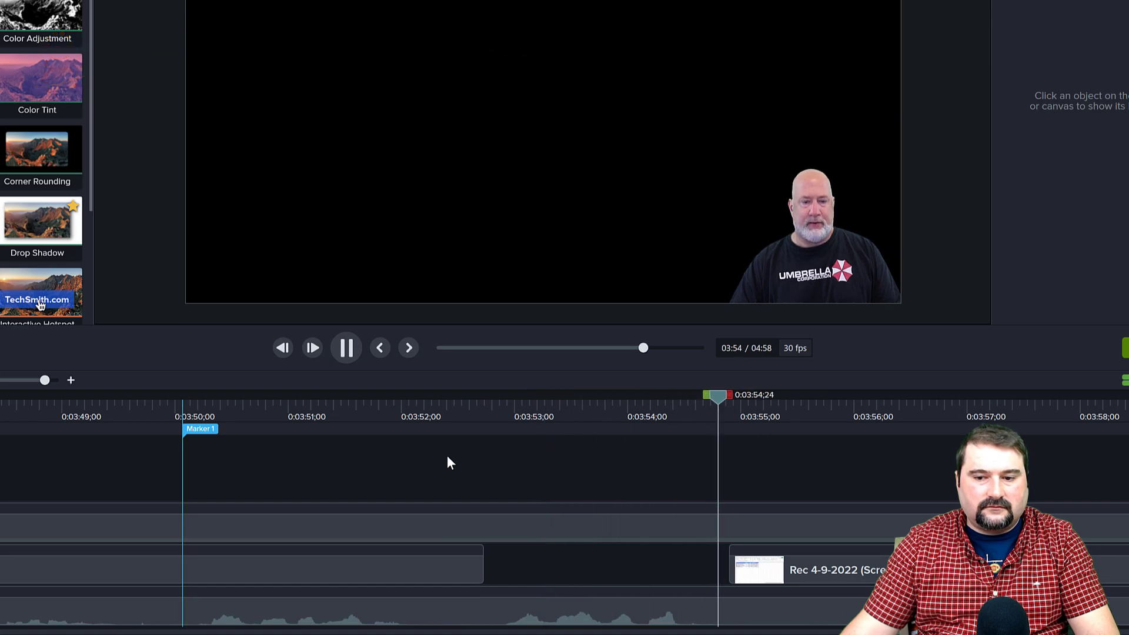
key(space)
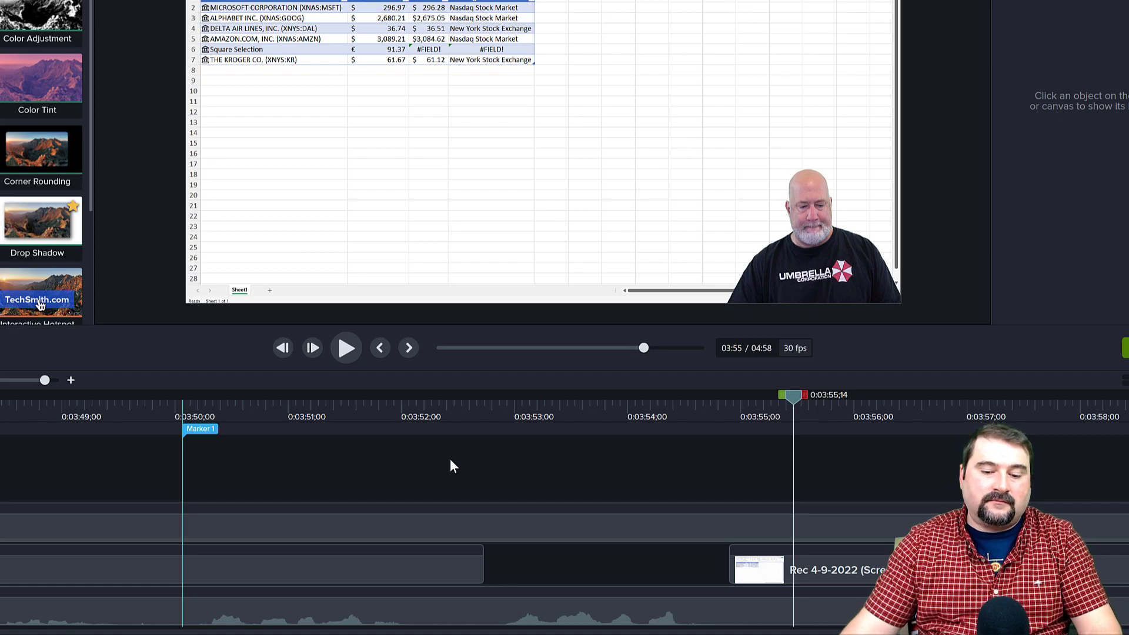
Step: Alt-drag the earlier Screen clip's end to 03:54;27, holding its last frame across the gap
click(422, 571)
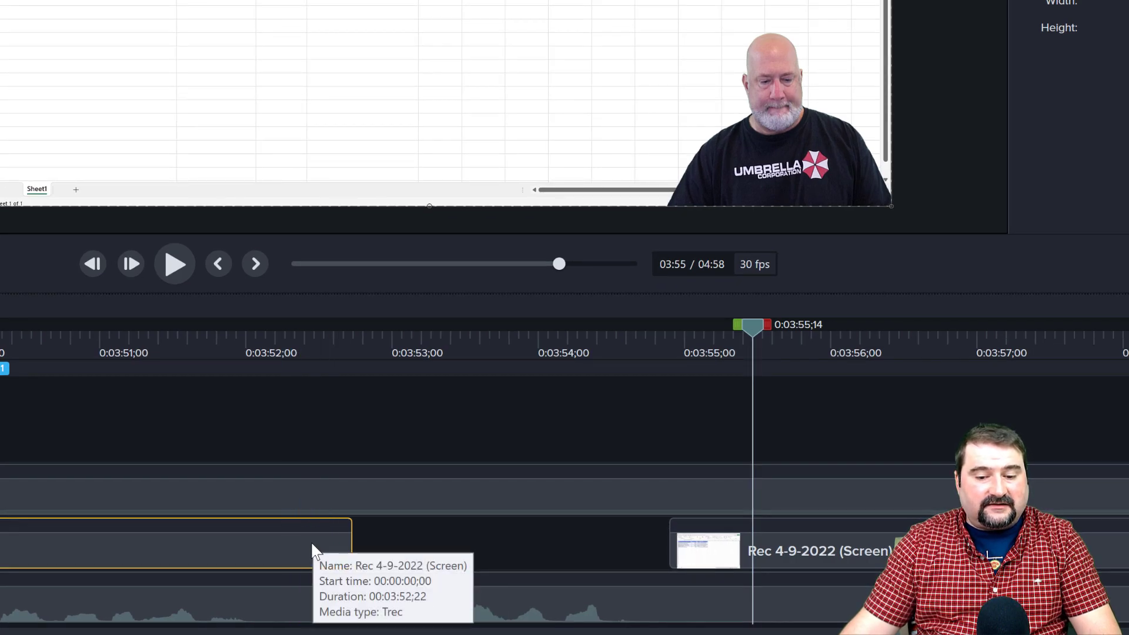
key(alt)
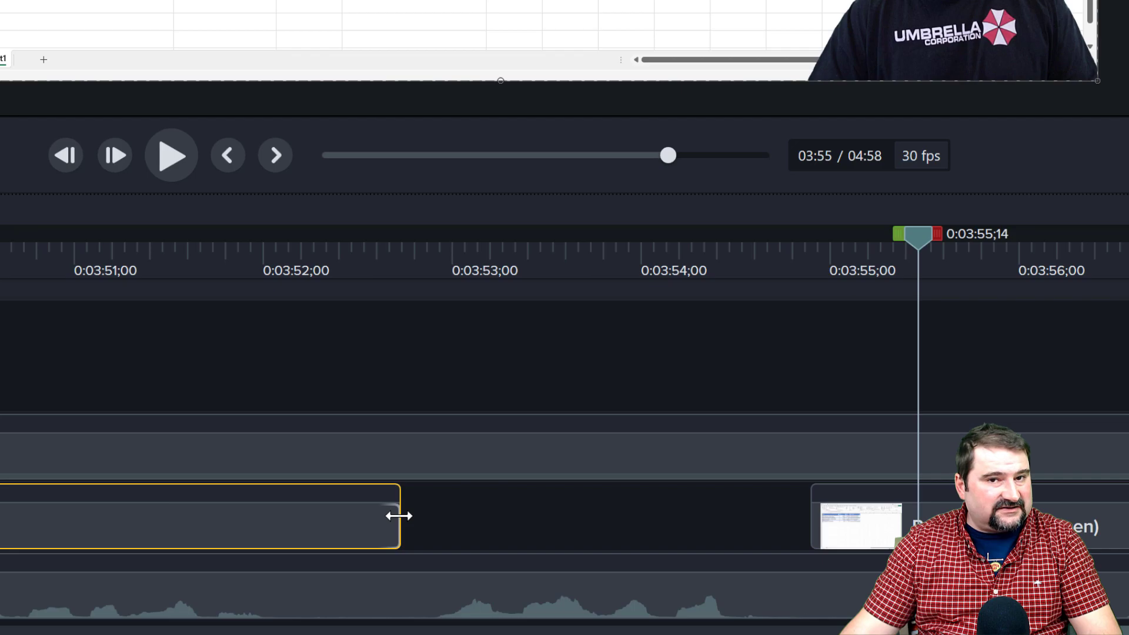
drag(399, 515, 798, 526)
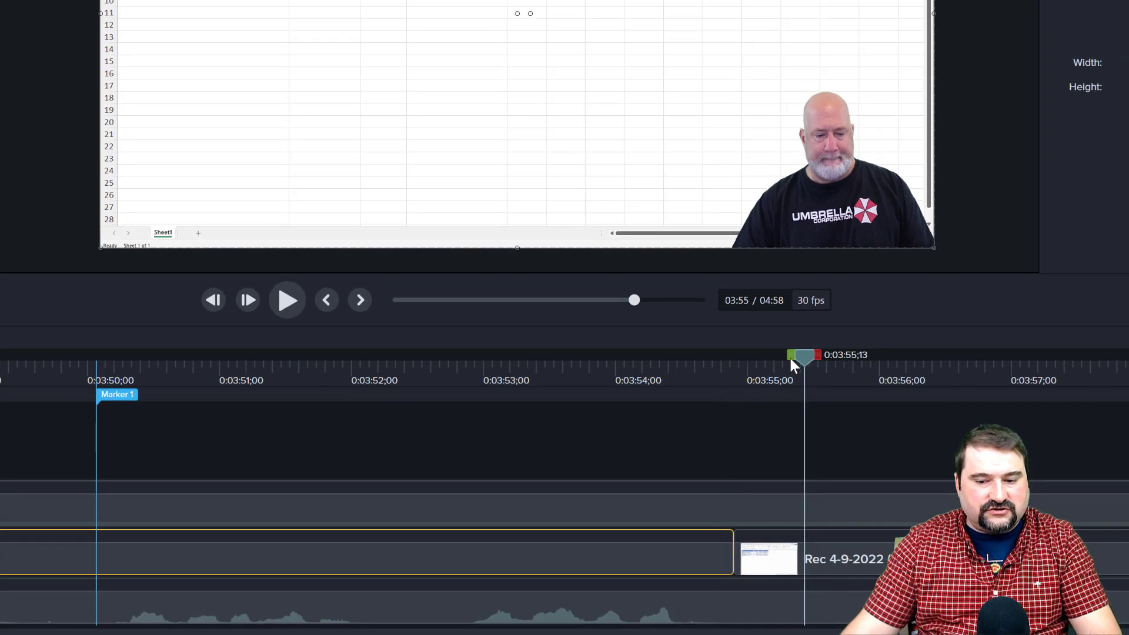
drag(790, 363, 573, 382)
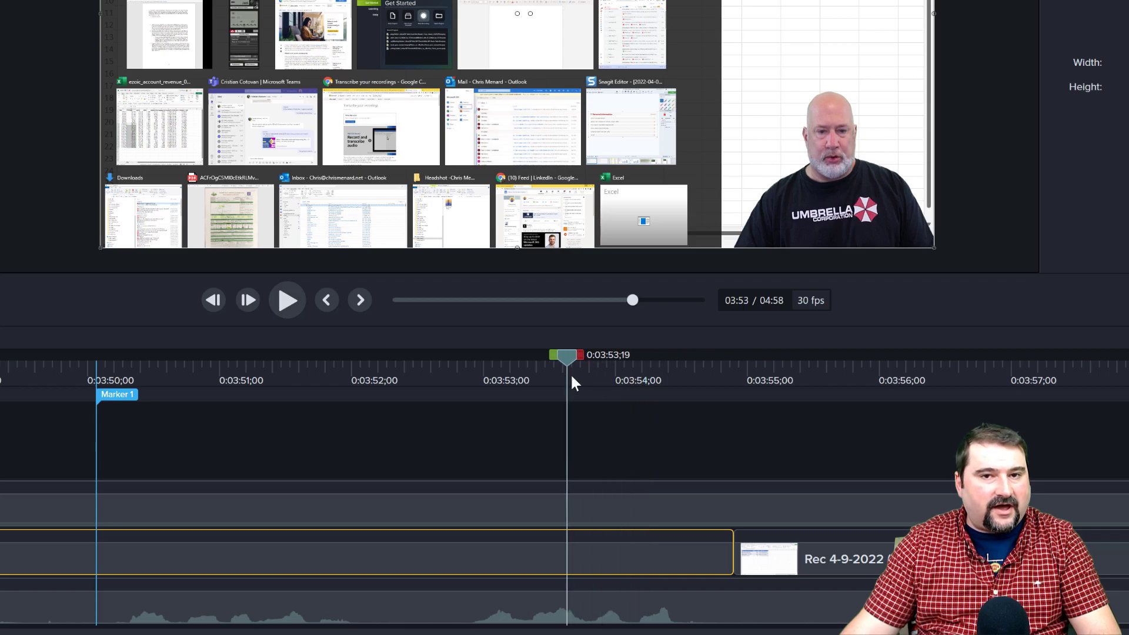
key(ctrl+z)
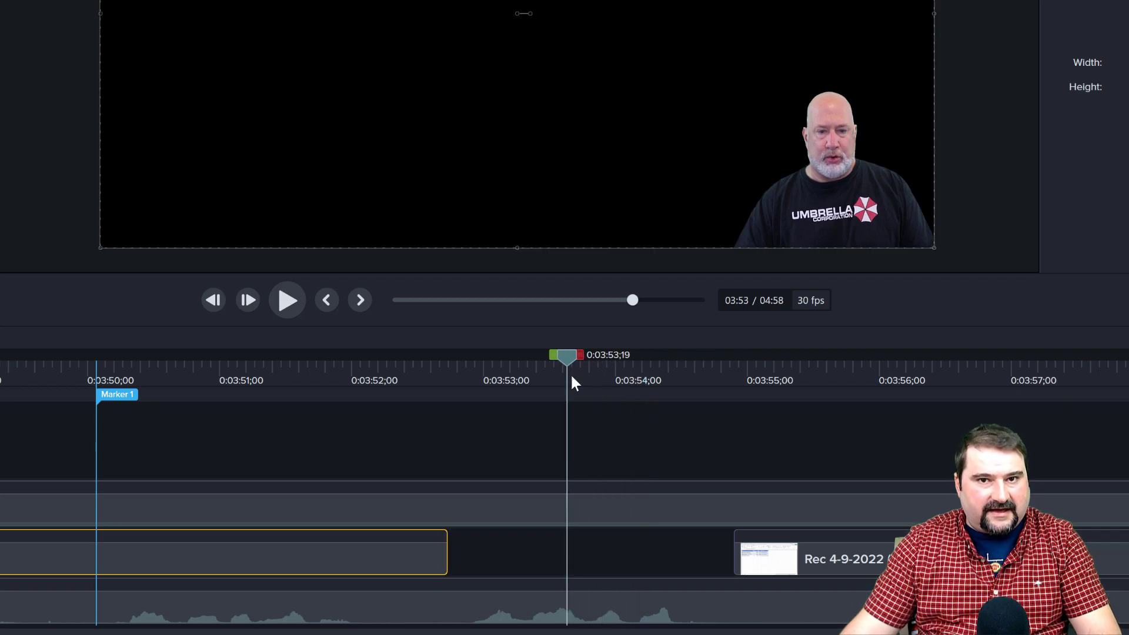
drag(564, 355, 450, 371)
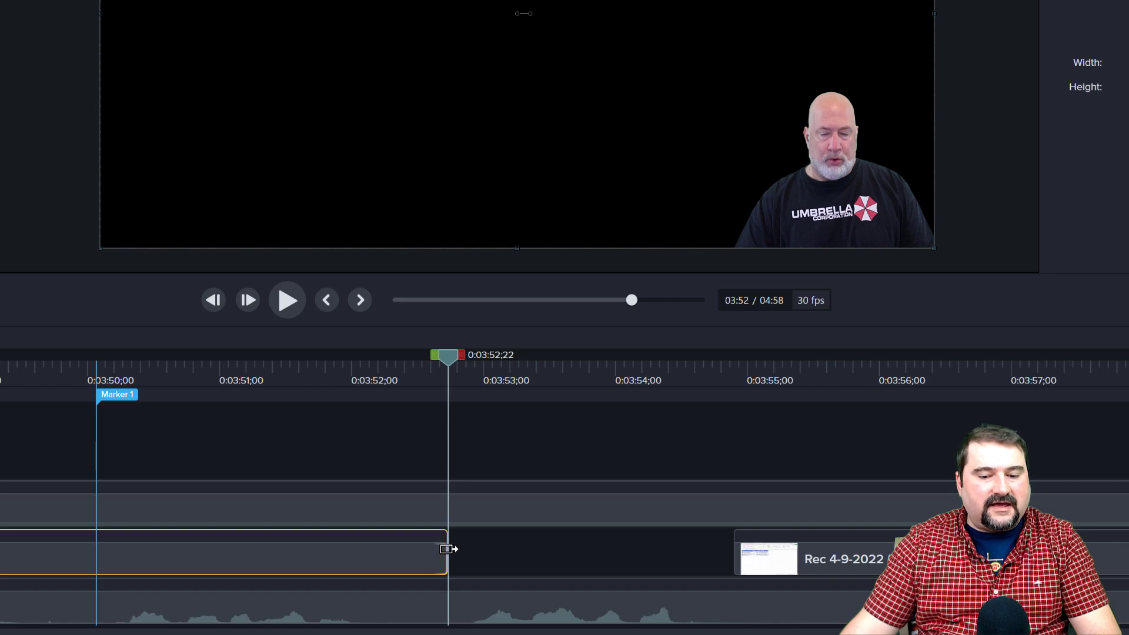
drag(451, 550, 738, 559)
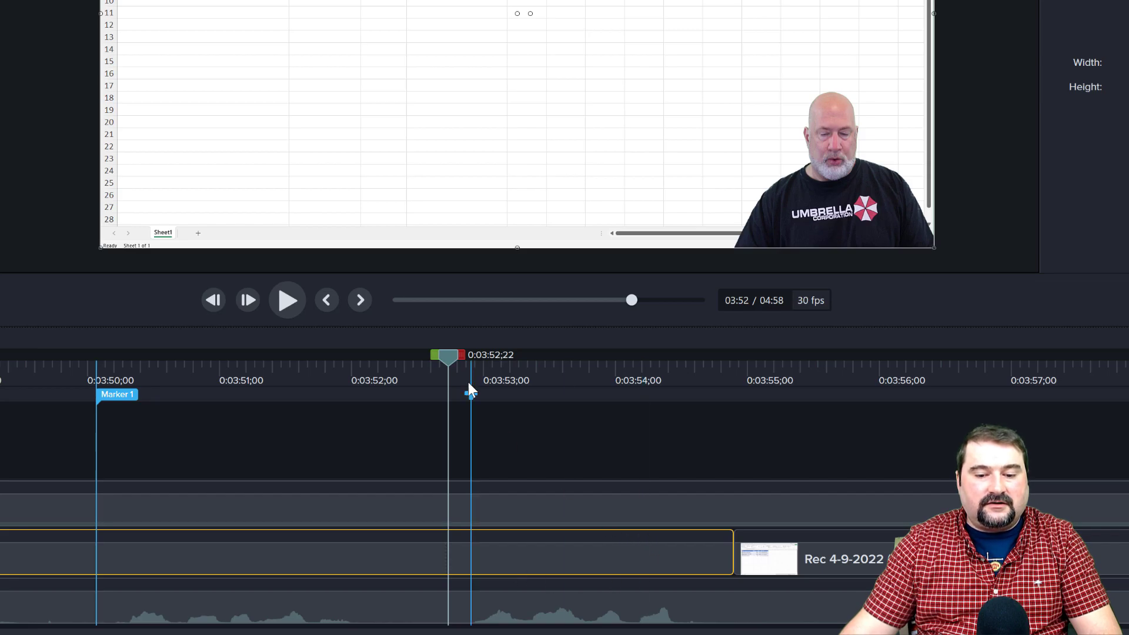
drag(447, 359, 331, 361)
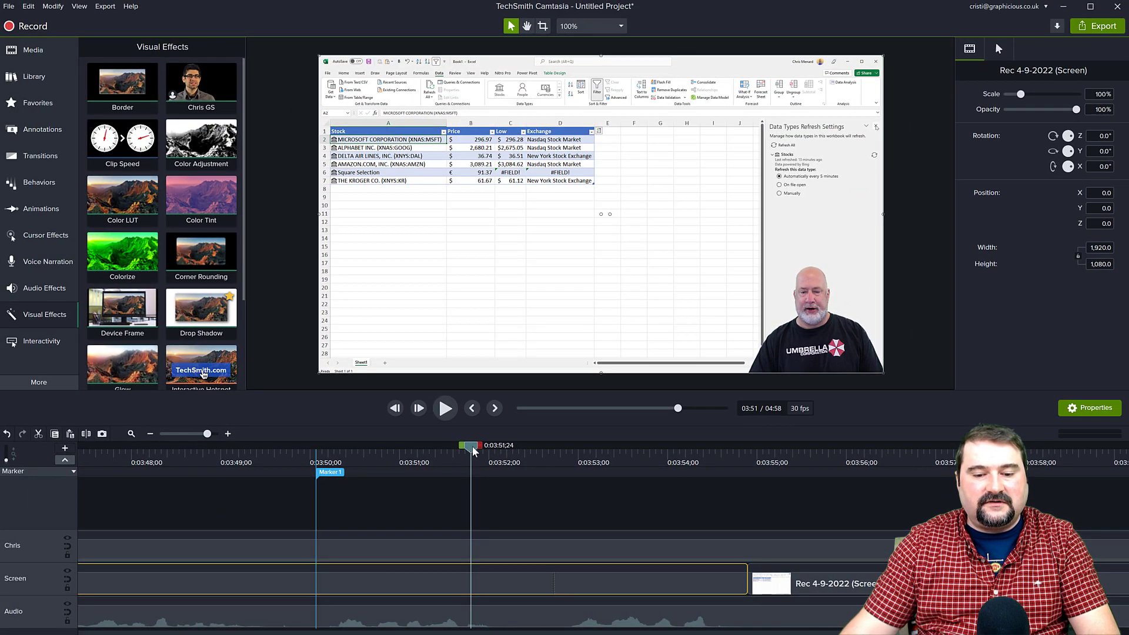
drag(474, 447, 338, 461)
key(space)
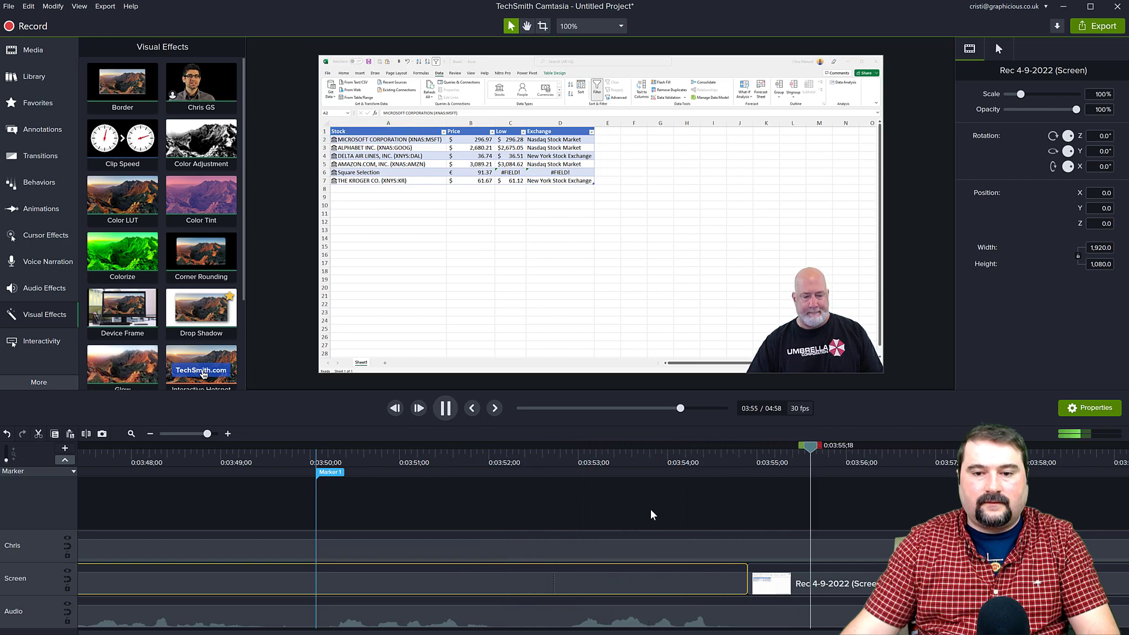
key(space)
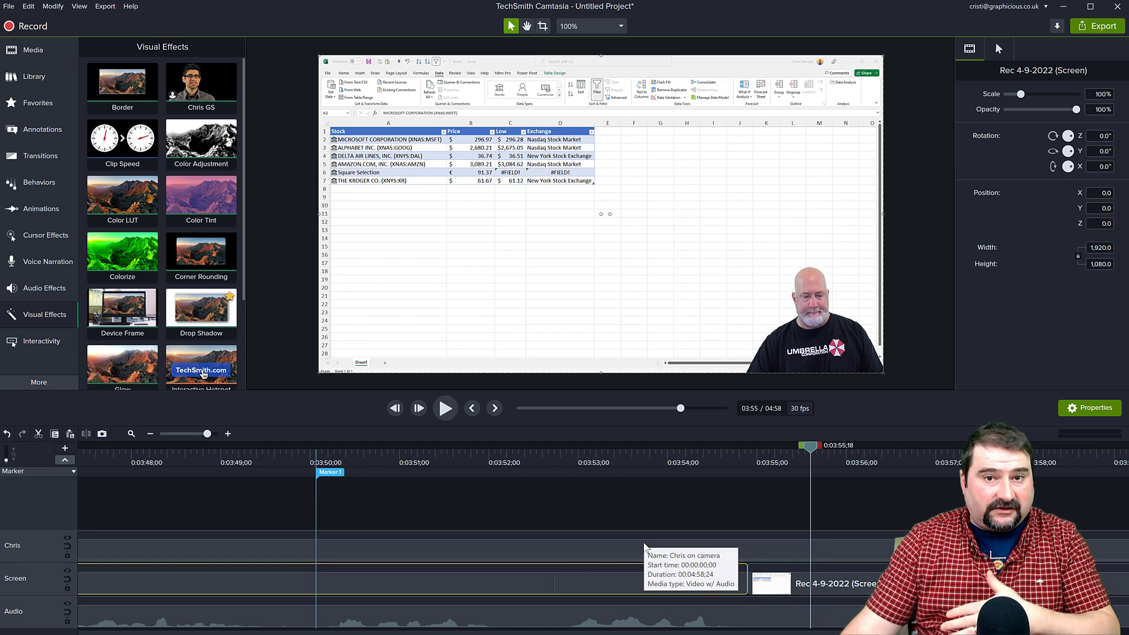
click(531, 548)
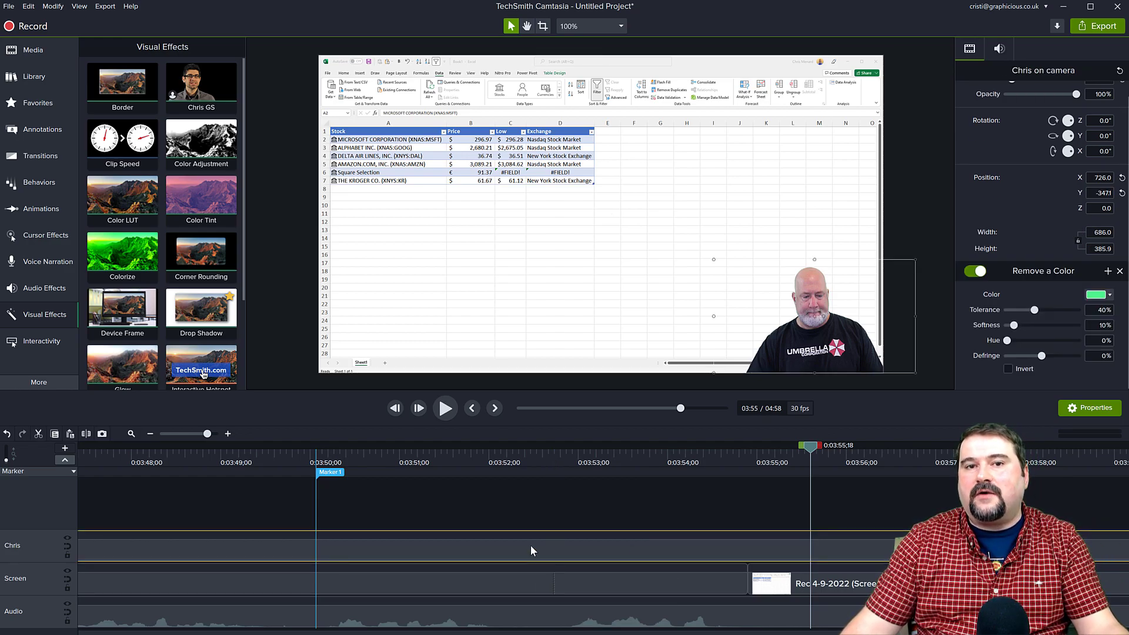
click(553, 454)
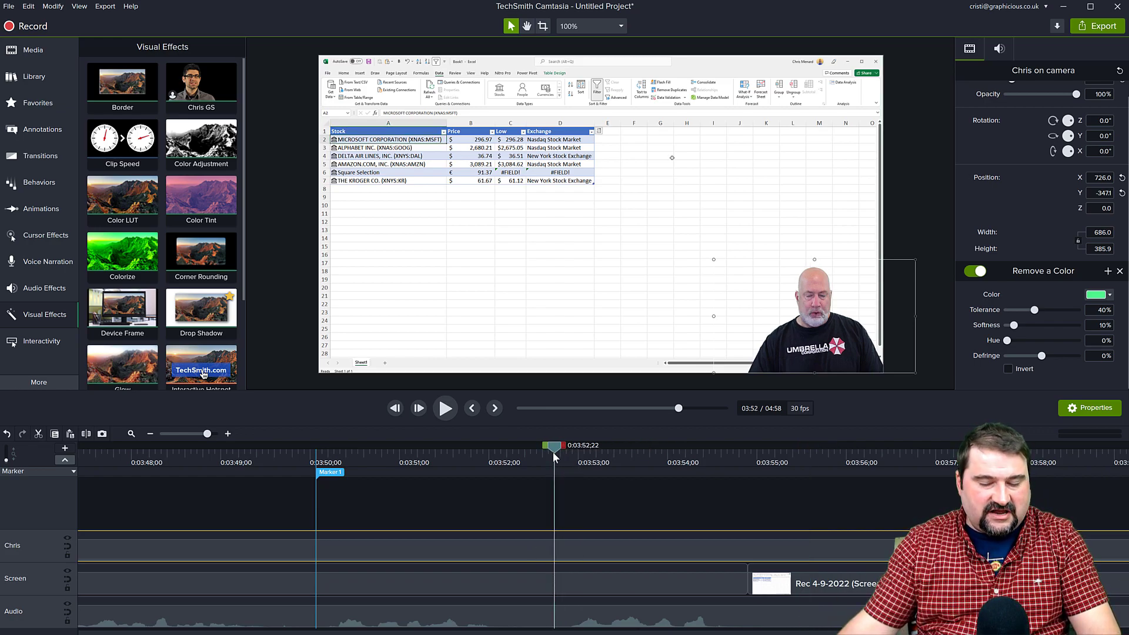
drag(554, 454, 516, 458)
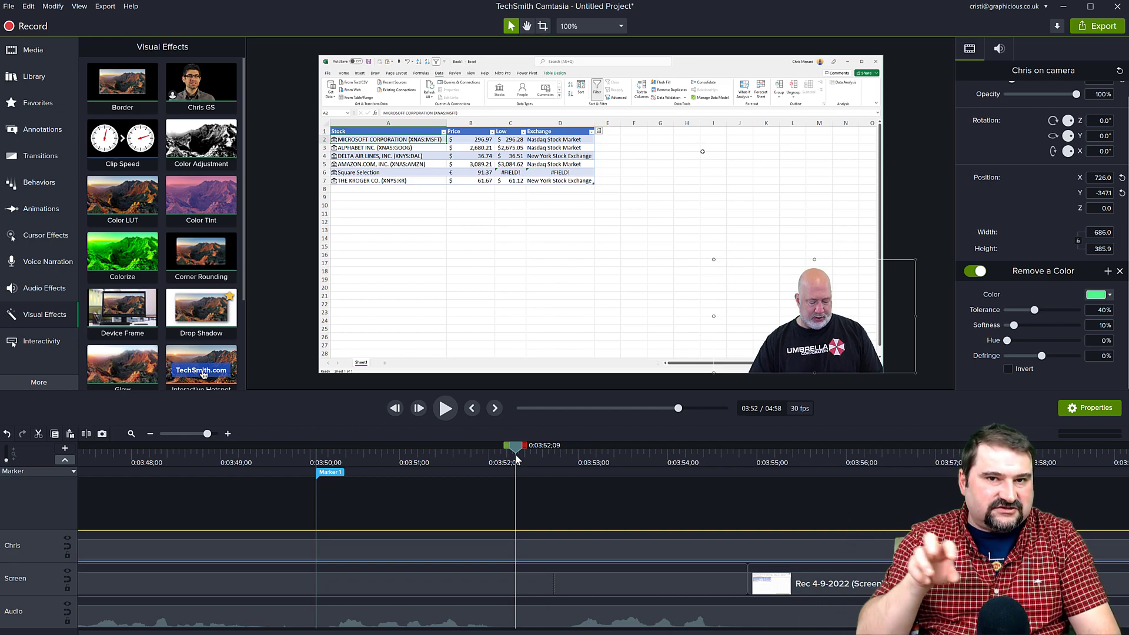
key(space)
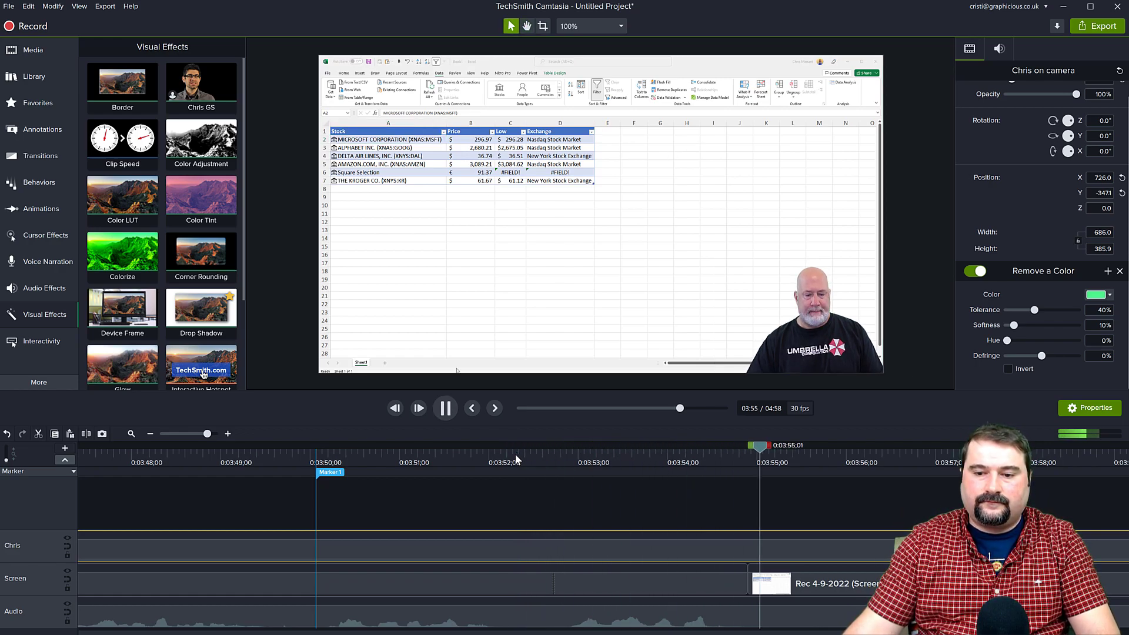
key(space)
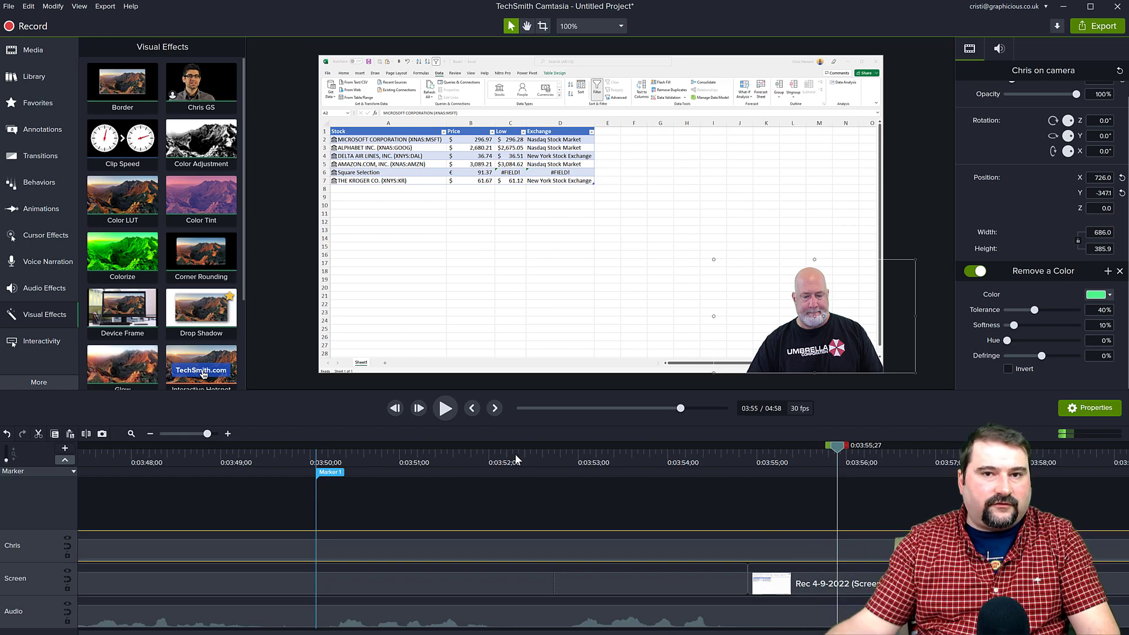